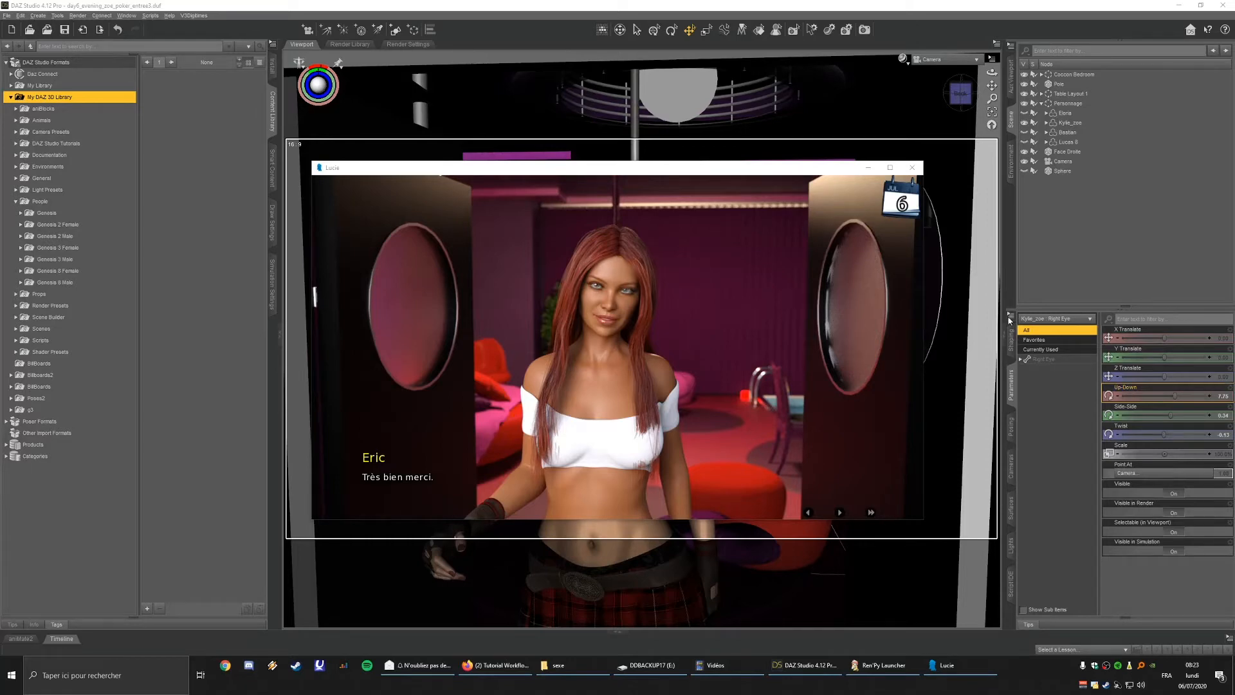
# Bring the DAZ Studio scene in front of the game preview and select the red-haired character's right eye.
pyautogui.click(568, 4)
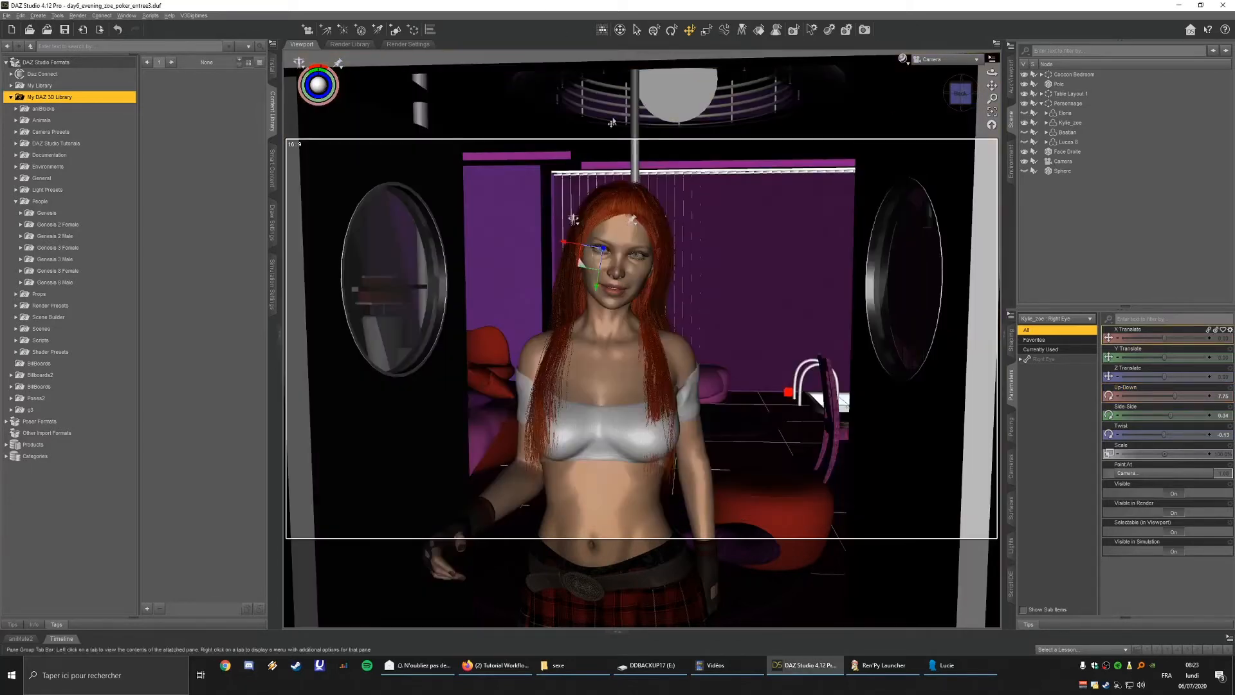
pyautogui.click(790, 216)
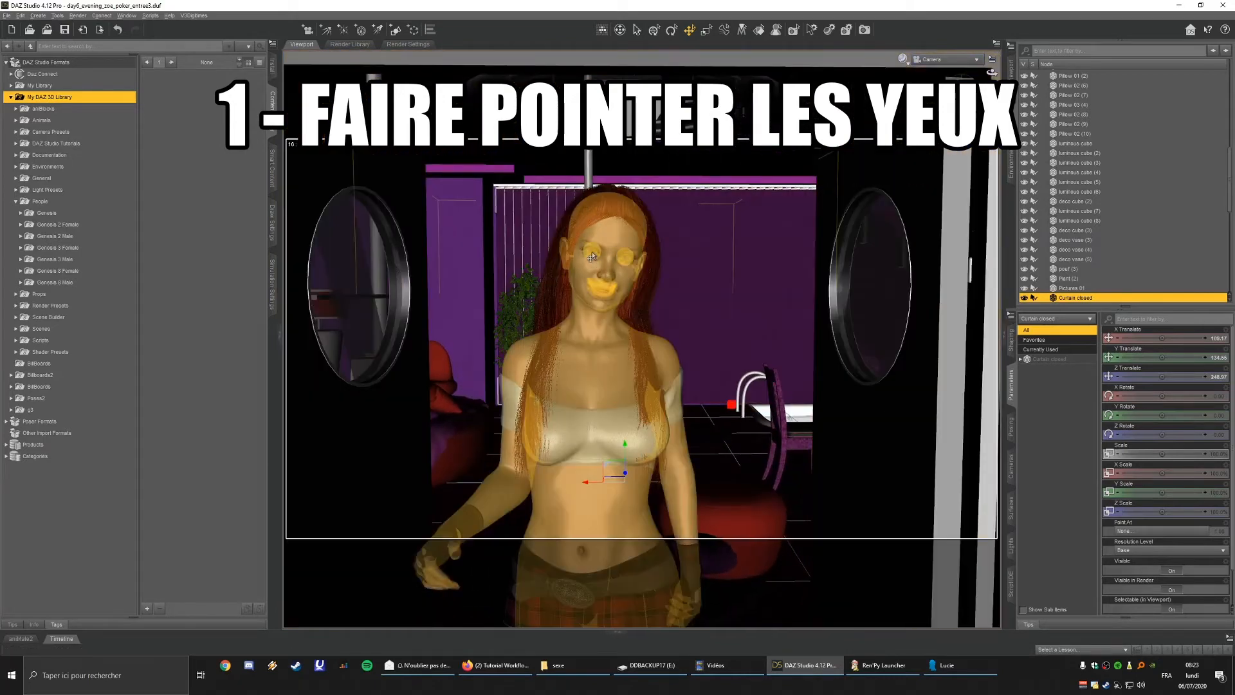
pyautogui.click(593, 254)
pyautogui.click(593, 255)
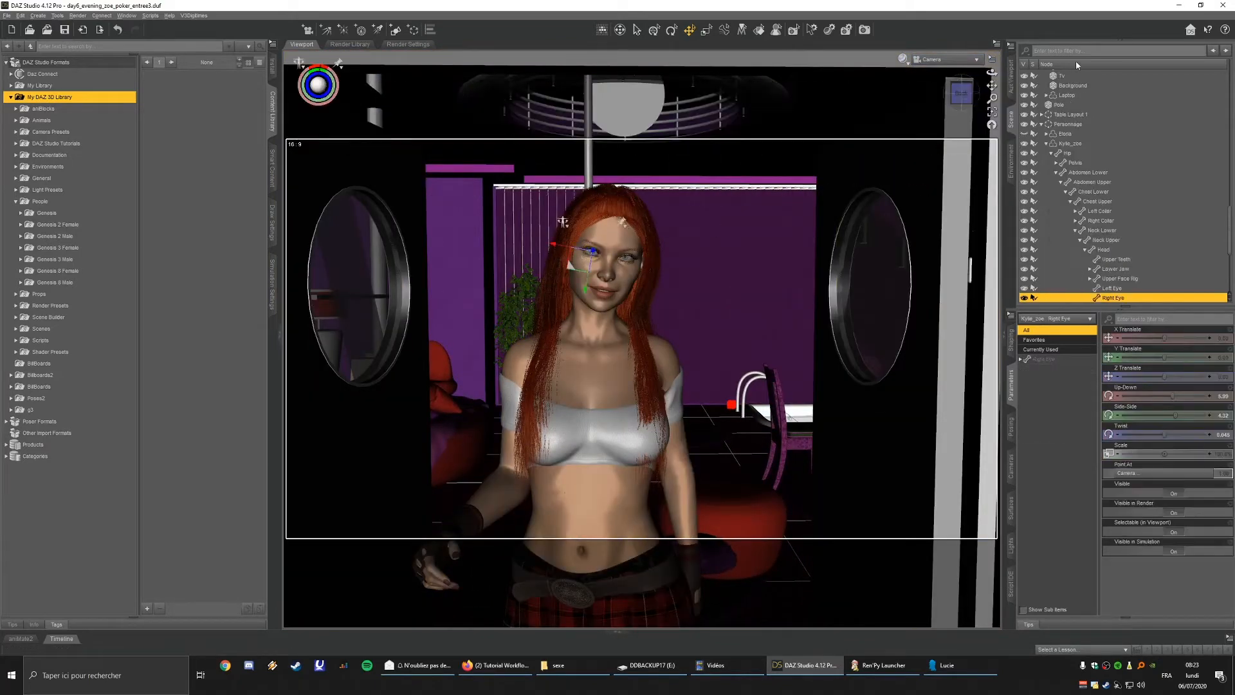
# Filter the scene nodes by "eye" and select the red-haired character's left eye.
pyautogui.scroll(-1, 1078, 66)
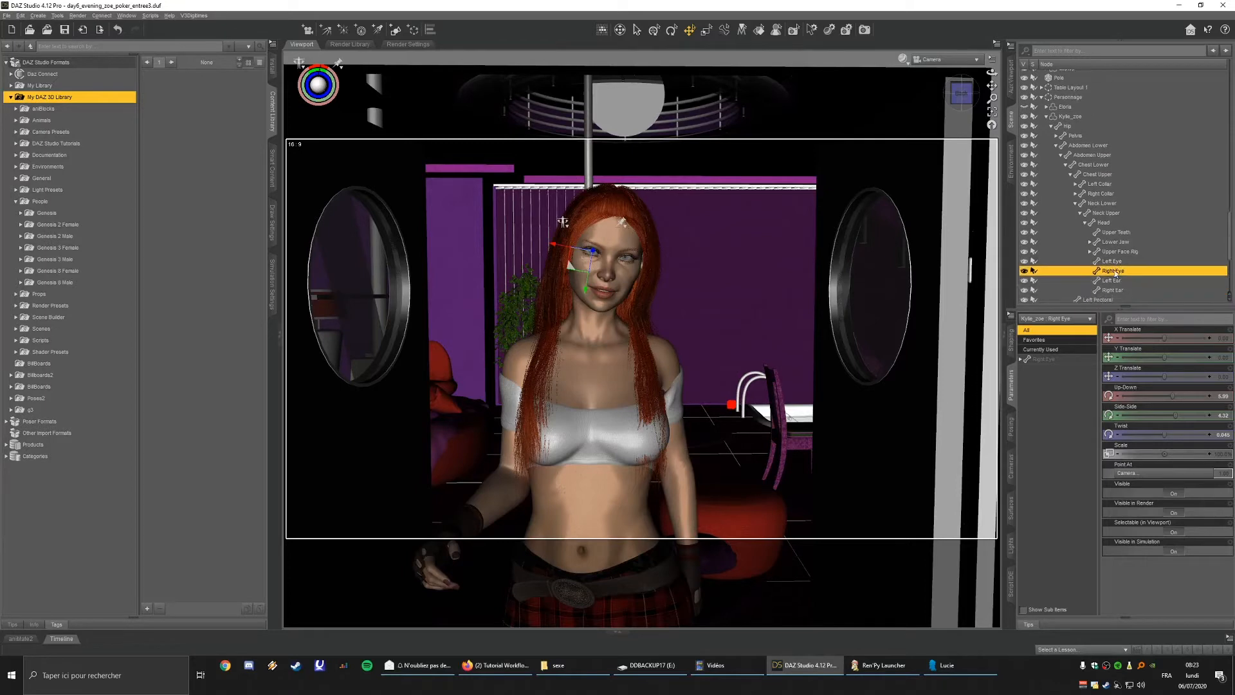
pyautogui.click(1069, 51)
pyautogui.write('eye')
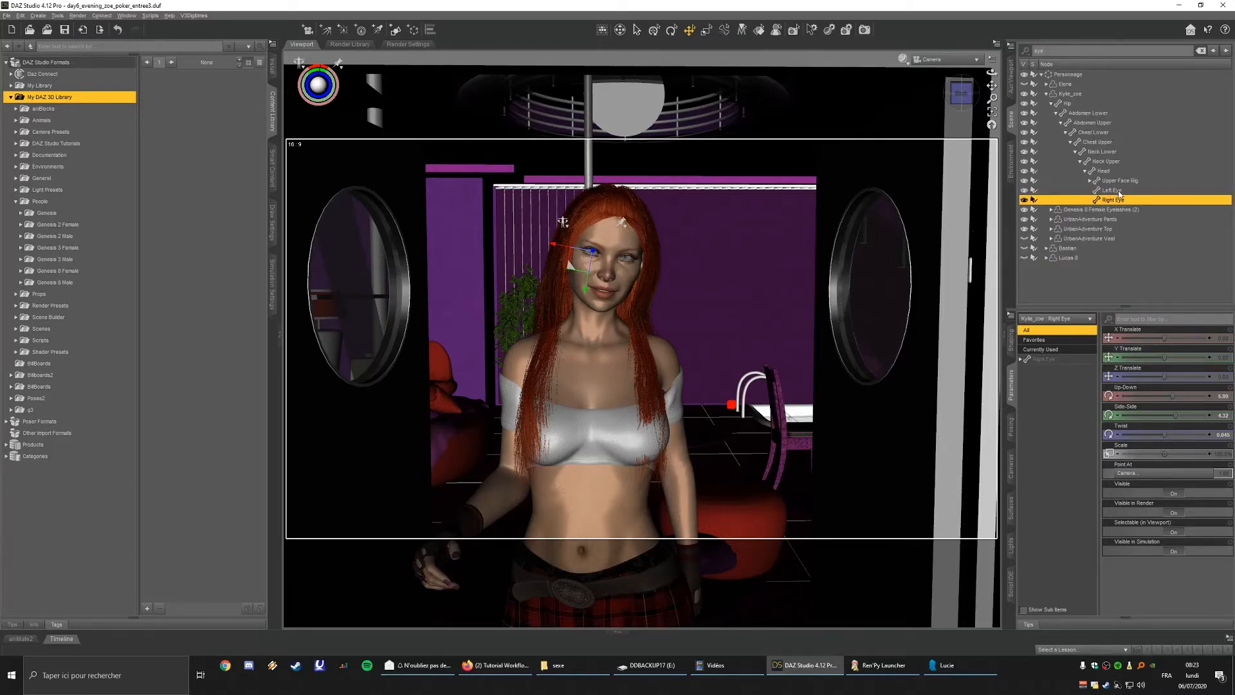
pyautogui.click(1120, 191)
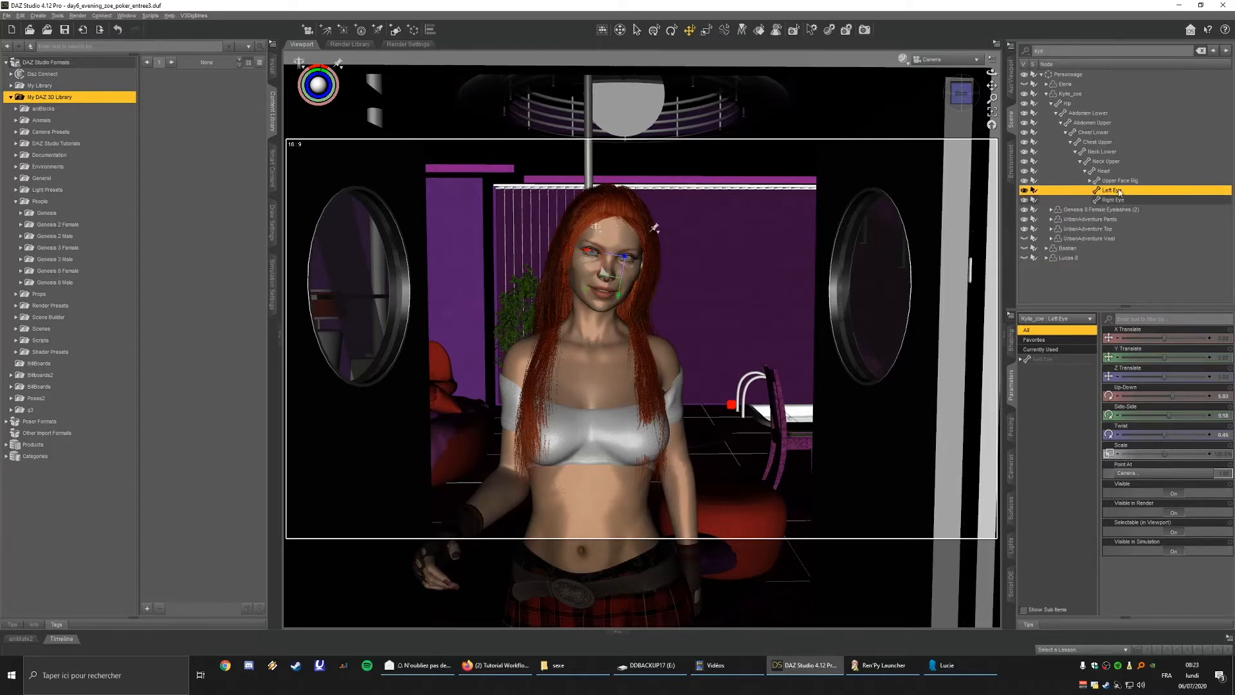
pyautogui.click(1147, 476)
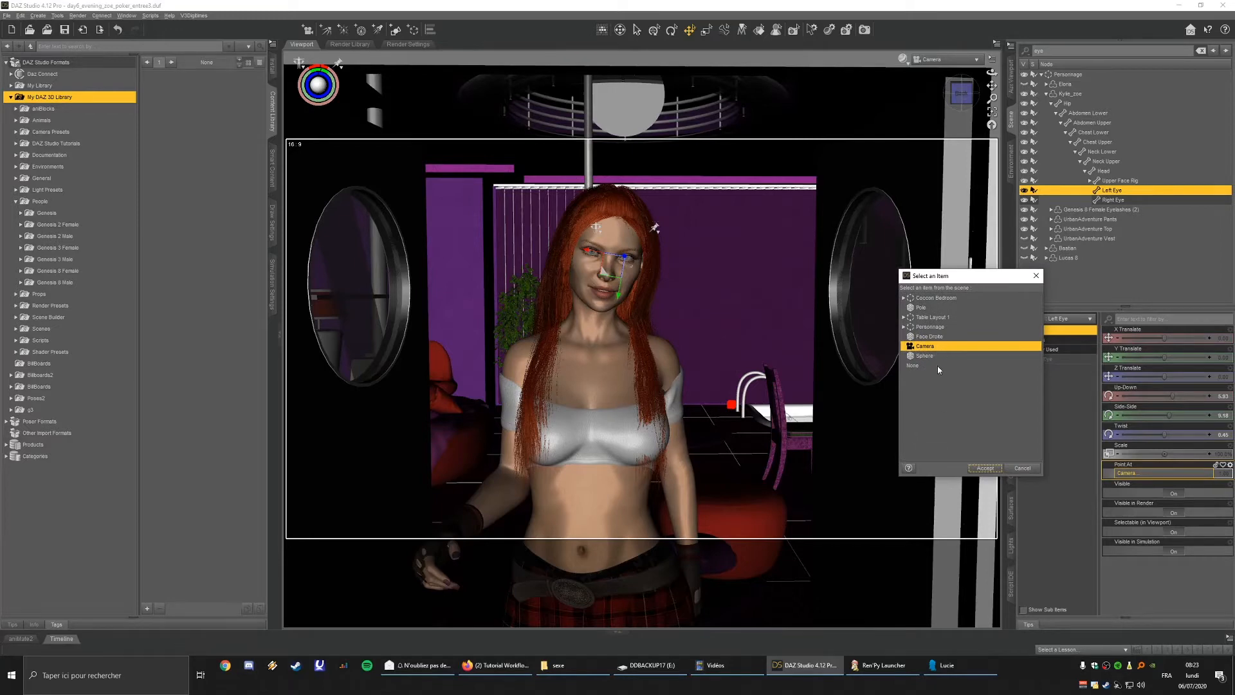
pyautogui.click(935, 356)
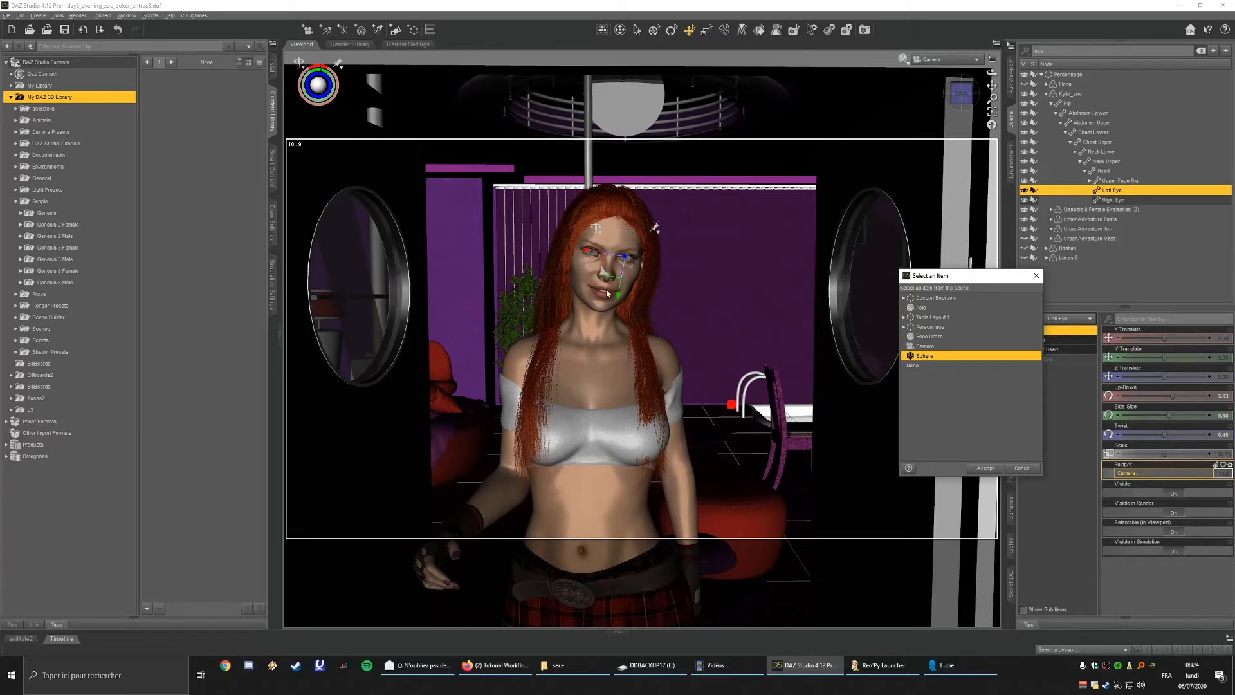
pyautogui.click(1022, 468)
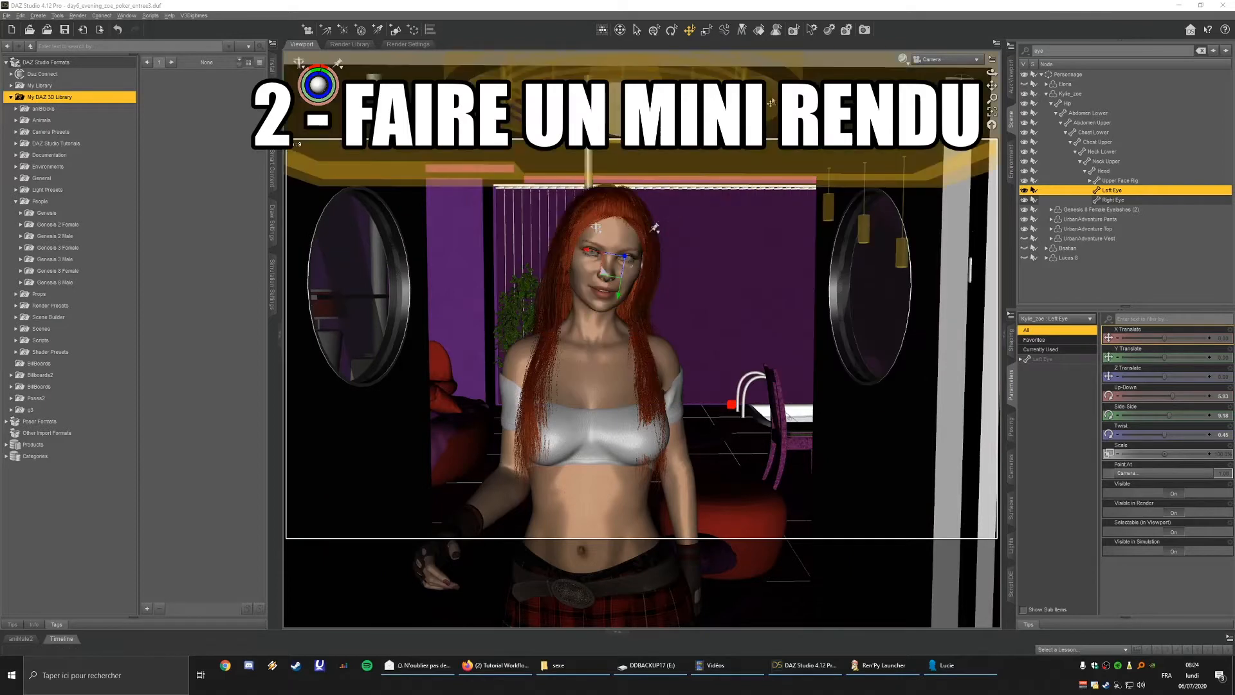
# Deselect the eye and make a spot render of the area around the red-haired character's face.
pyautogui.click(717, 74)
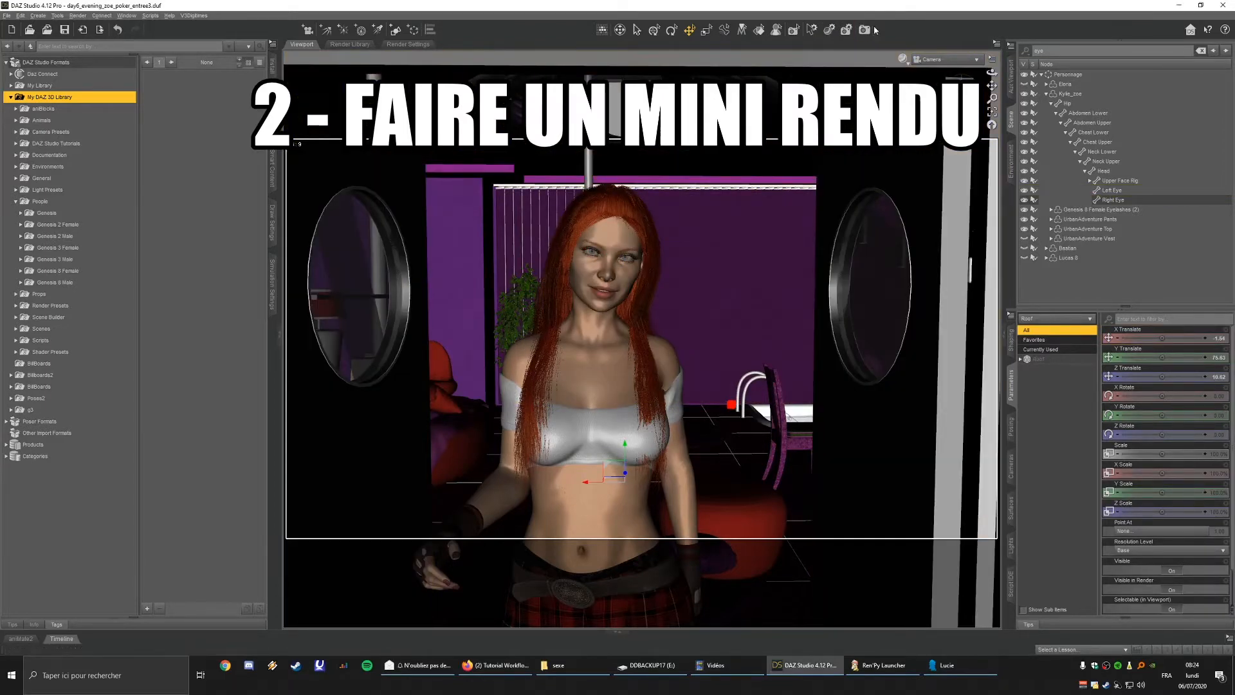
pyautogui.click(793, 30)
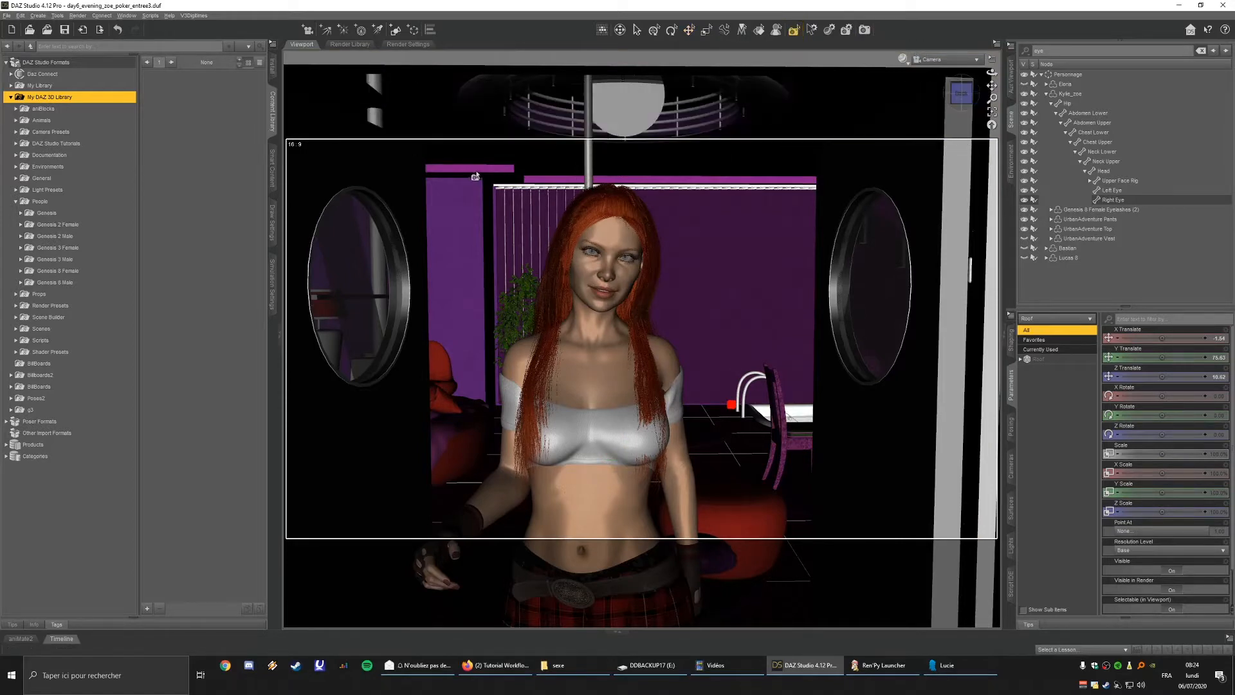
pyautogui.moveTo(611, 189); pyautogui.dragTo(721, 356)
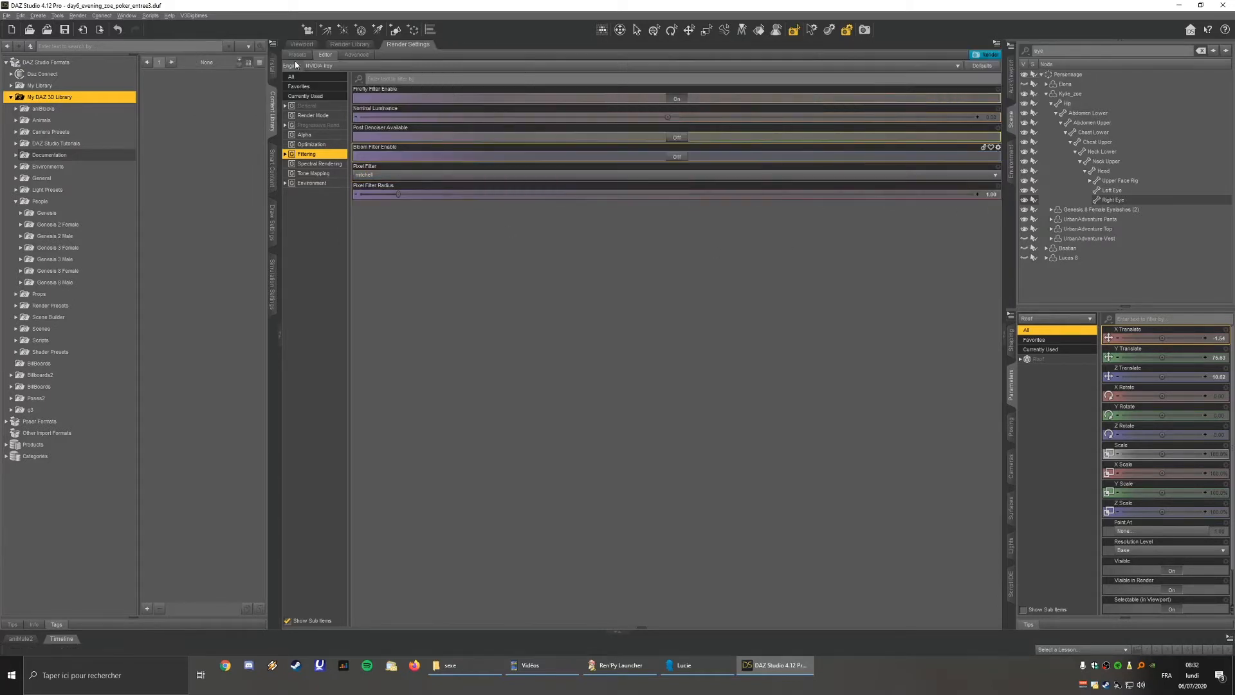
# Set the render's Pixel Filter to gaussian and return to the scene viewport.
pyautogui.click(374, 175)
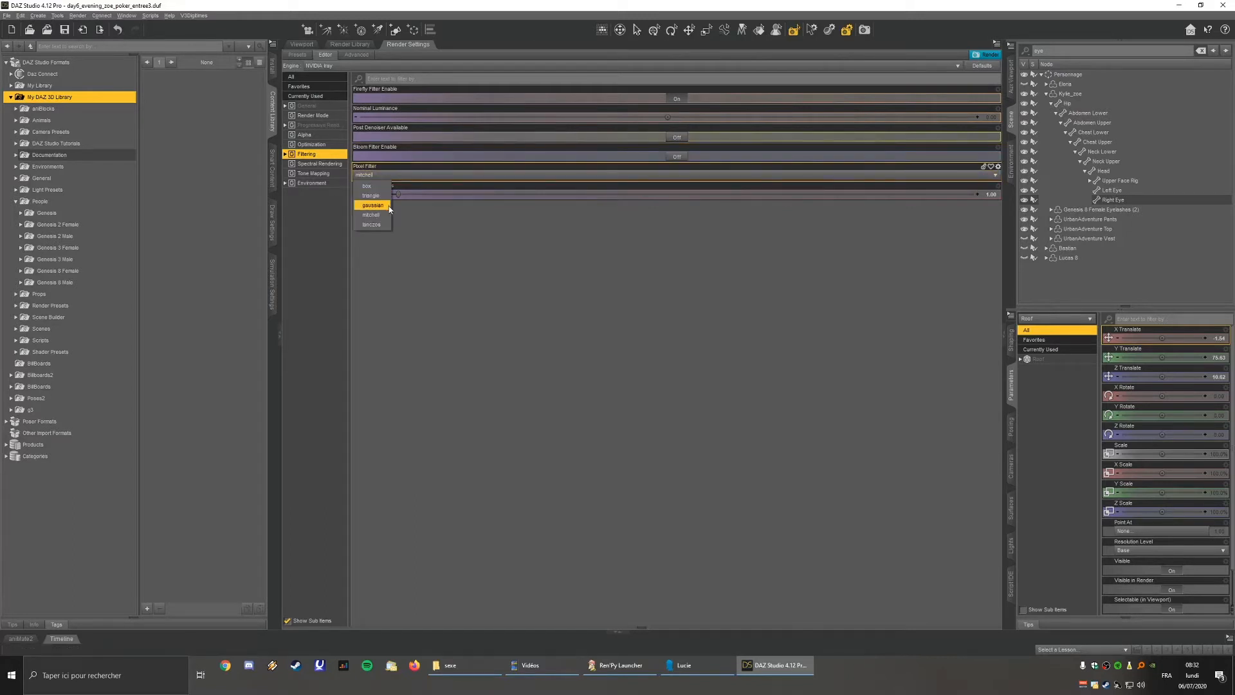
pyautogui.click(388, 206)
pyautogui.click(305, 47)
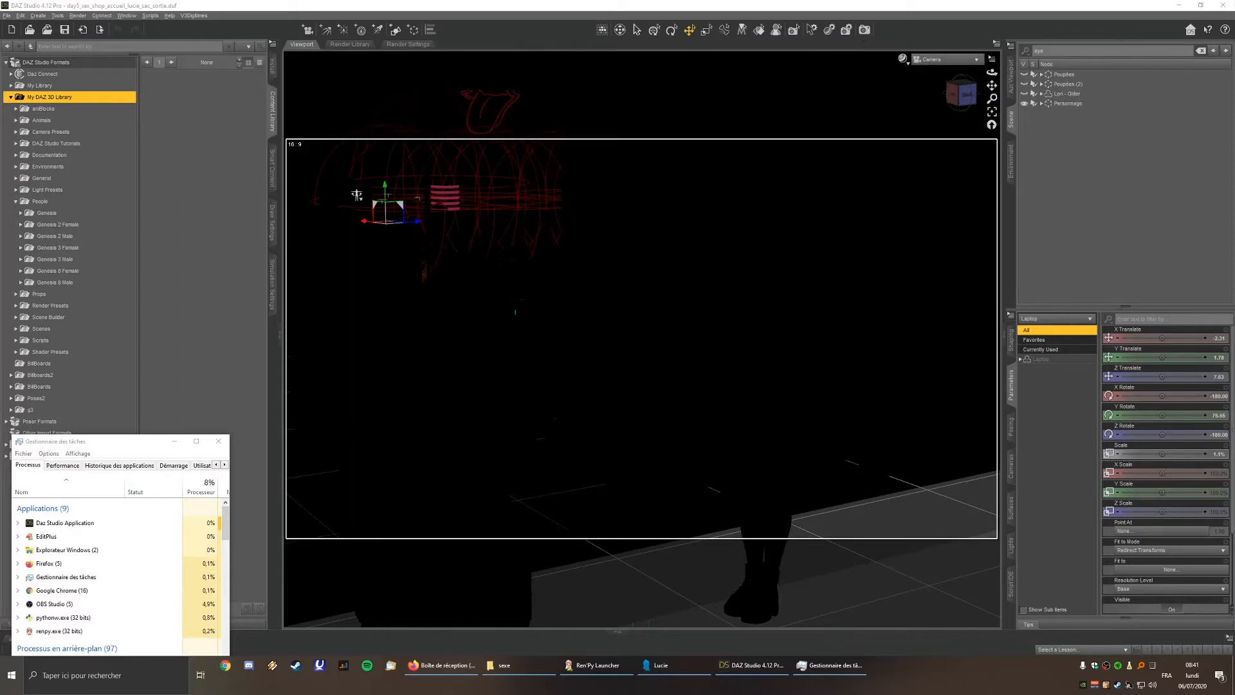
# In the Task Manager, exclude processor UC 0 from the affinity of the DAZStudio.exe process.
pyautogui.rightClick(63, 525)
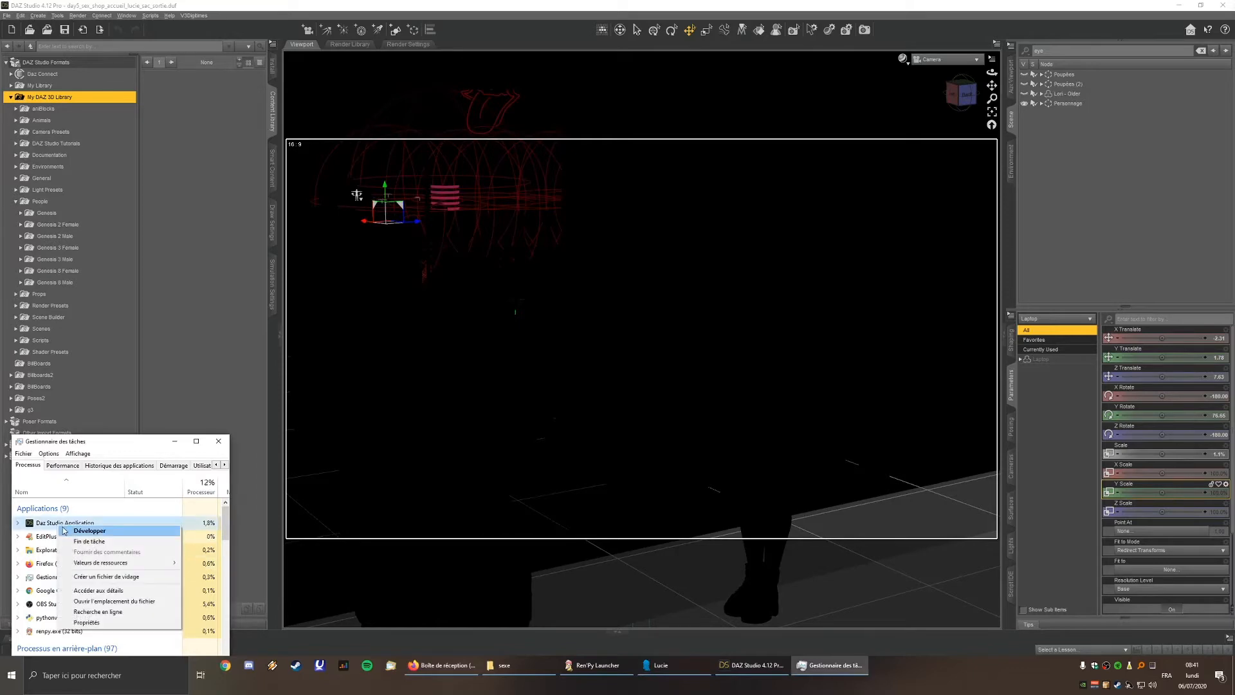
pyautogui.click(110, 595)
pyautogui.moveTo(116, 436); pyautogui.dragTo(130, 209)
pyautogui.rightClick(78, 570)
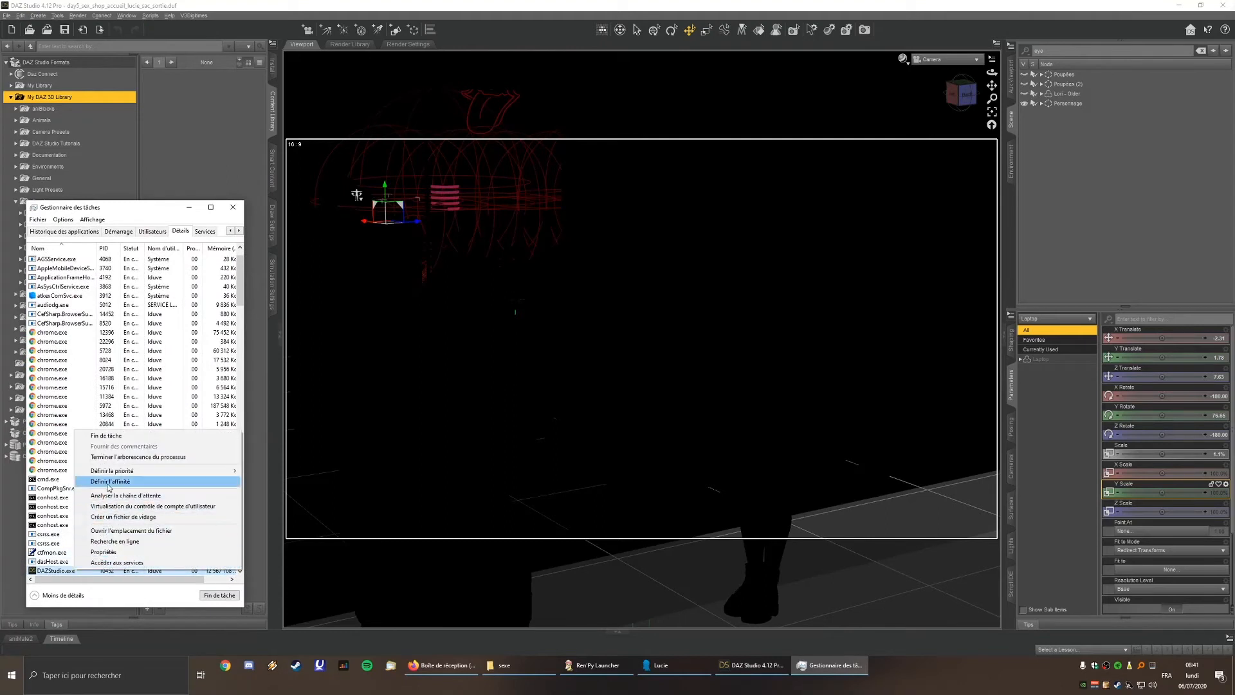
pyautogui.click(110, 482)
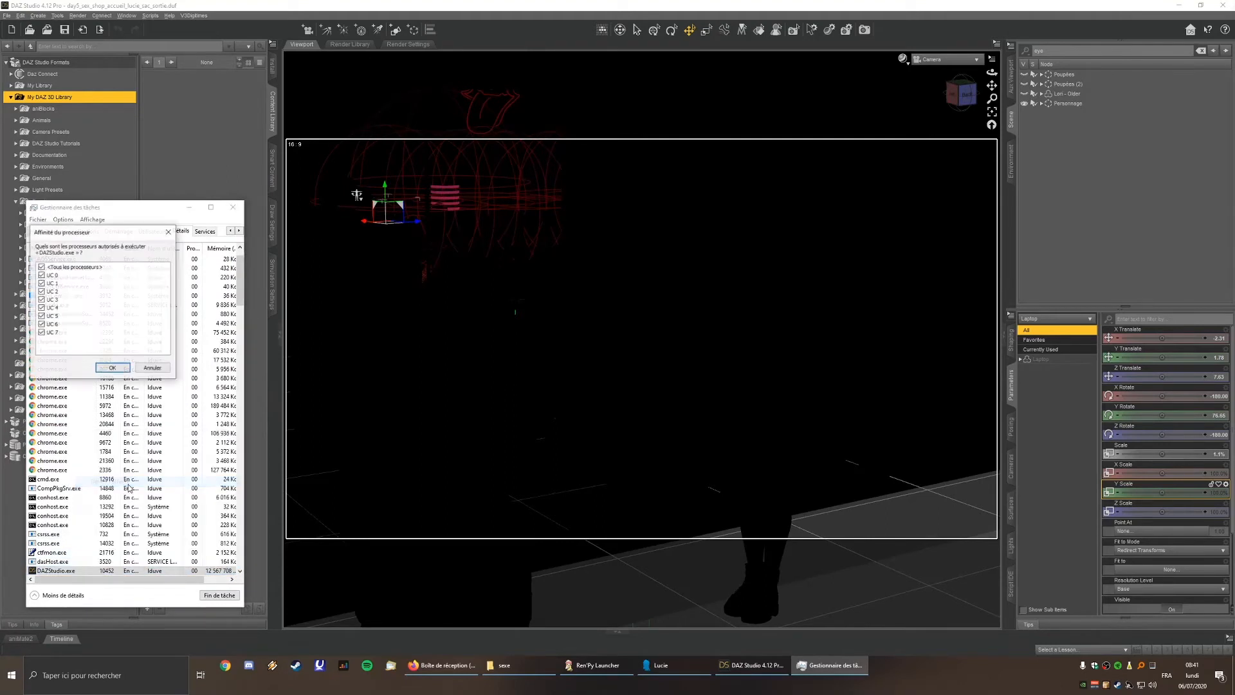
pyautogui.click(48, 275)
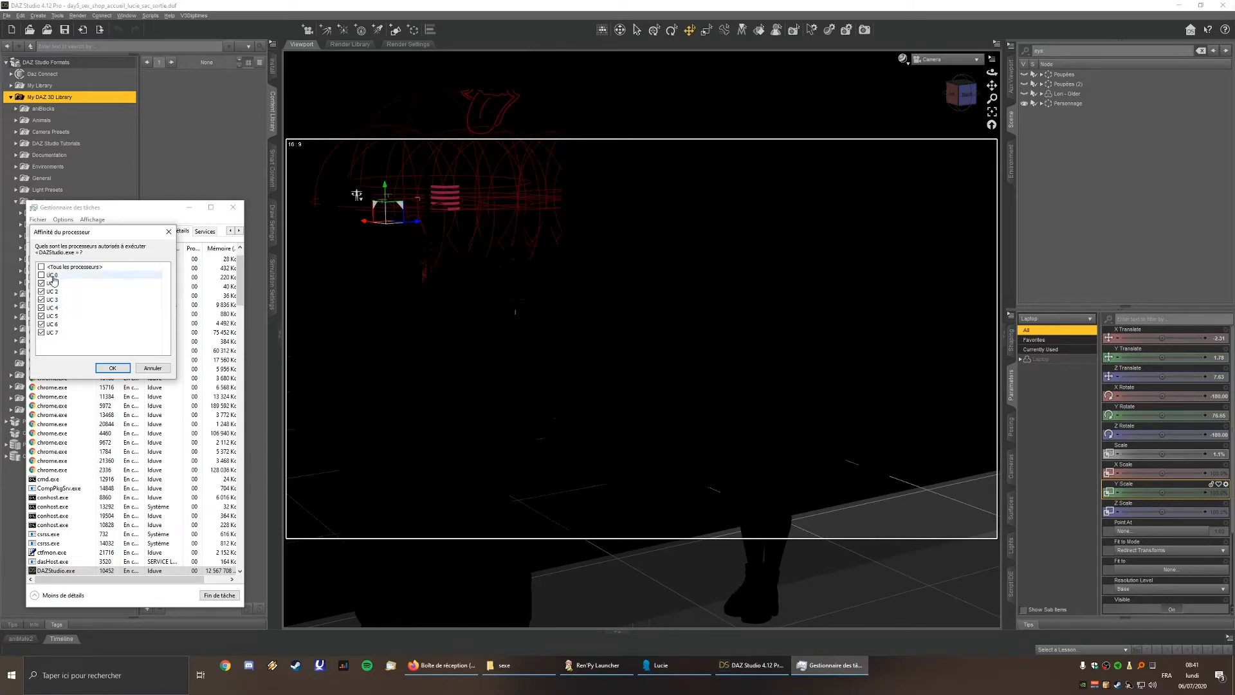
pyautogui.click(112, 370)
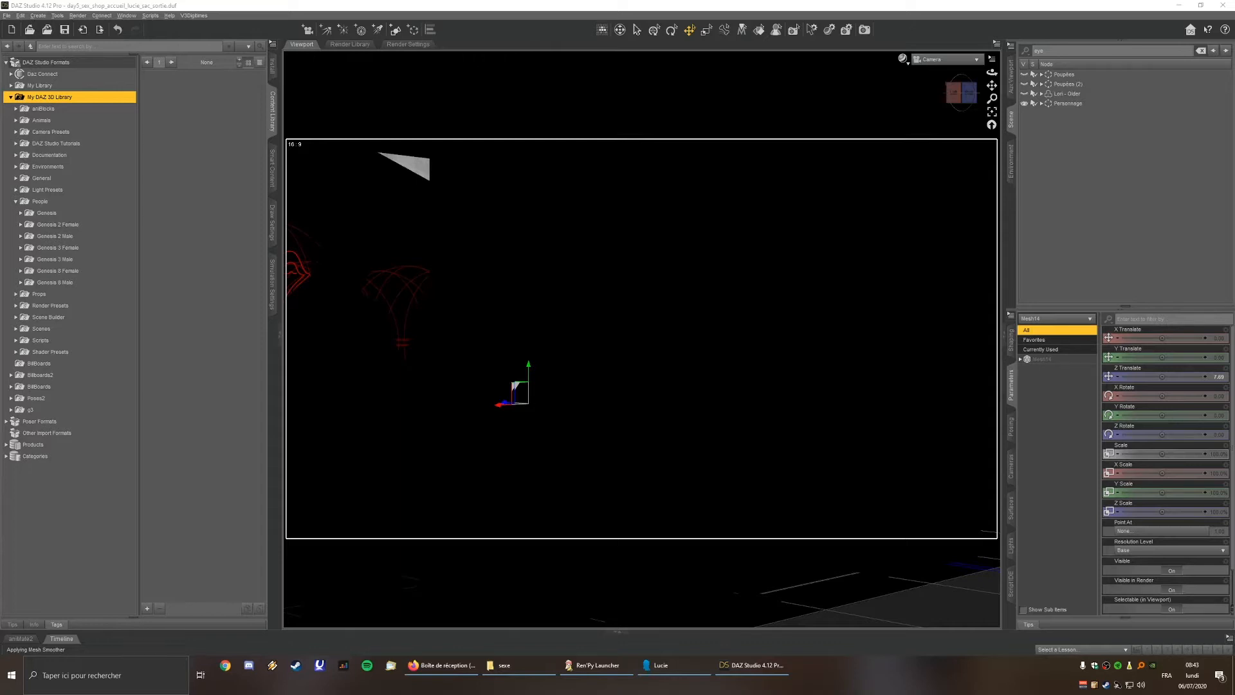
# Show the Genesis 8 Female folder in the content library and open its _TOP folder in File Explorer.
pyautogui.click(739, 331)
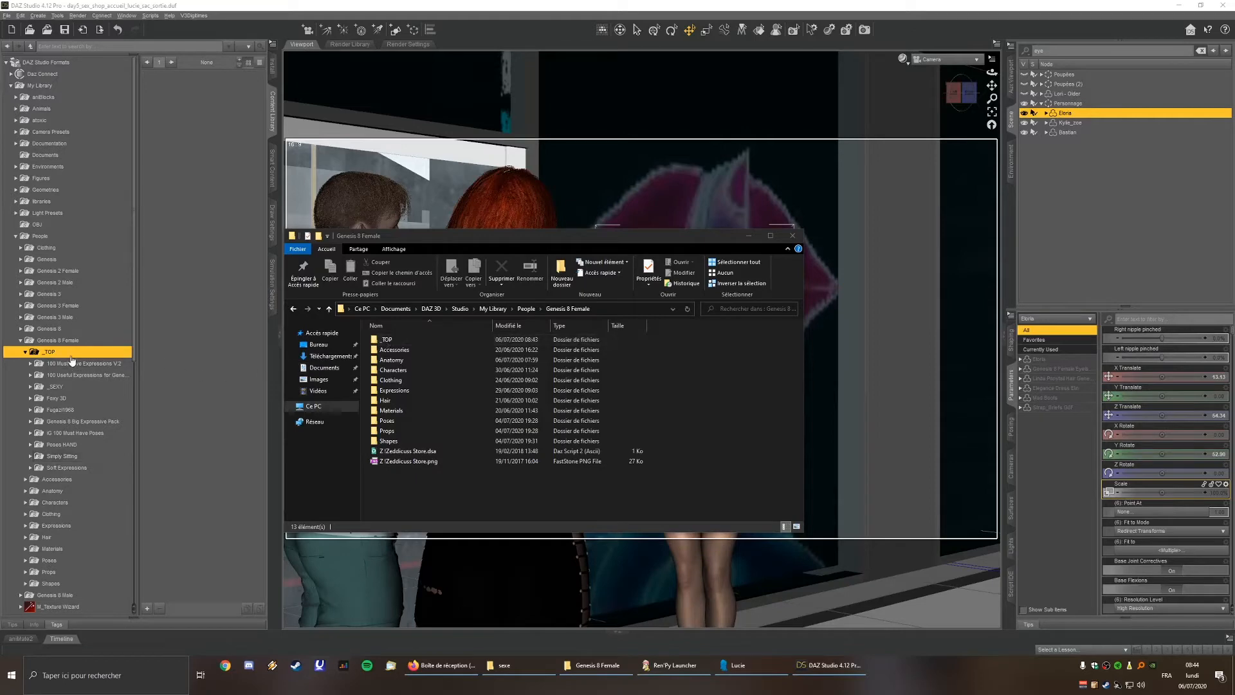
pyautogui.click(49, 342)
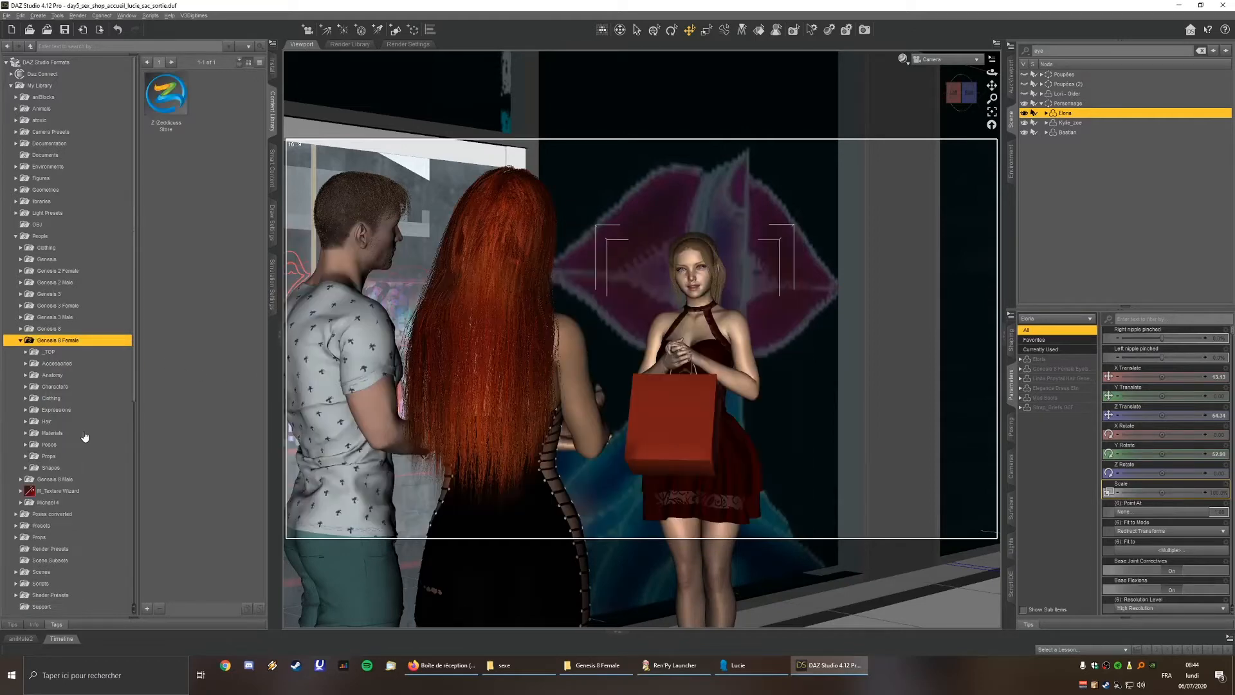
pyautogui.click(595, 665)
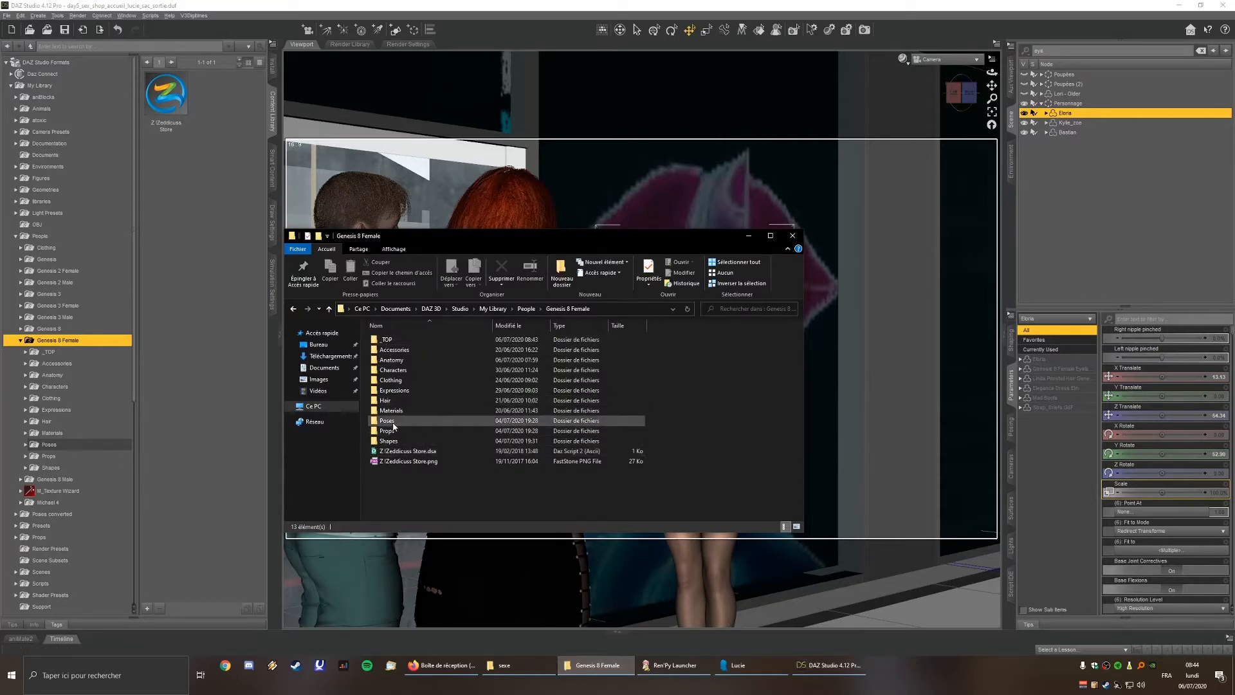
pyautogui.doubleClick(388, 339)
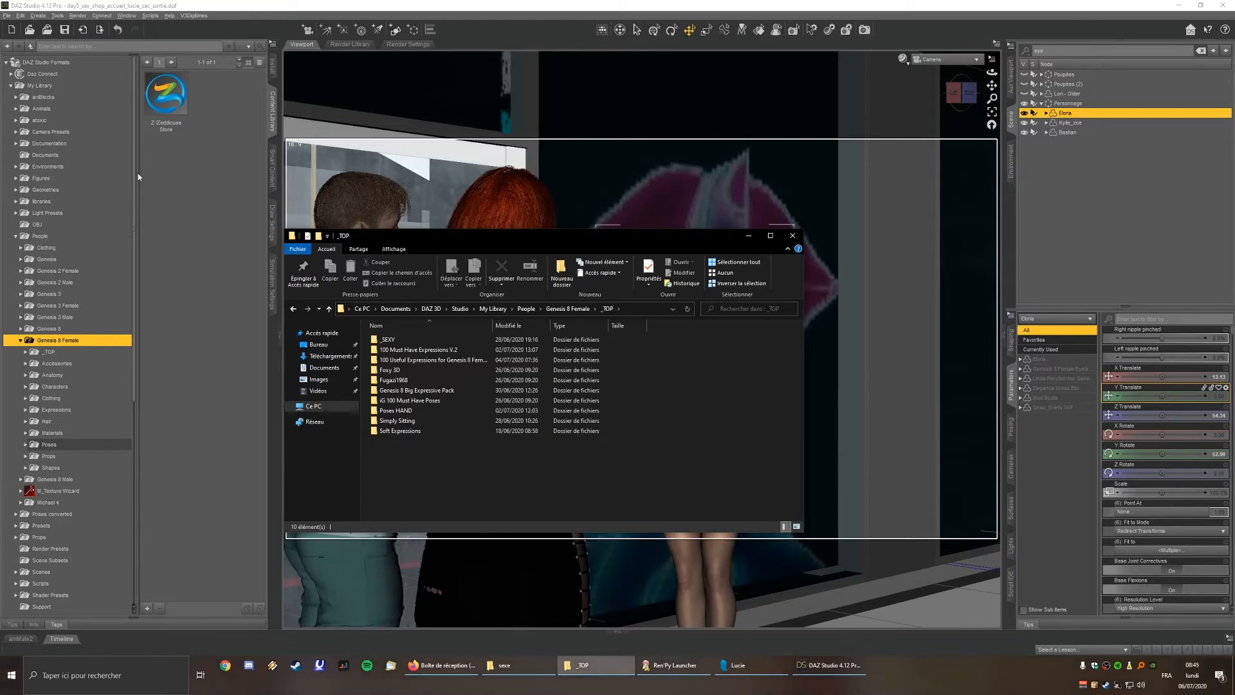
# Expand the _TOP folder under Genesis 8 Female in the content library and open 100 Must Have Expressions V.2.
pyautogui.click(51, 354)
pyautogui.doubleClick(52, 353)
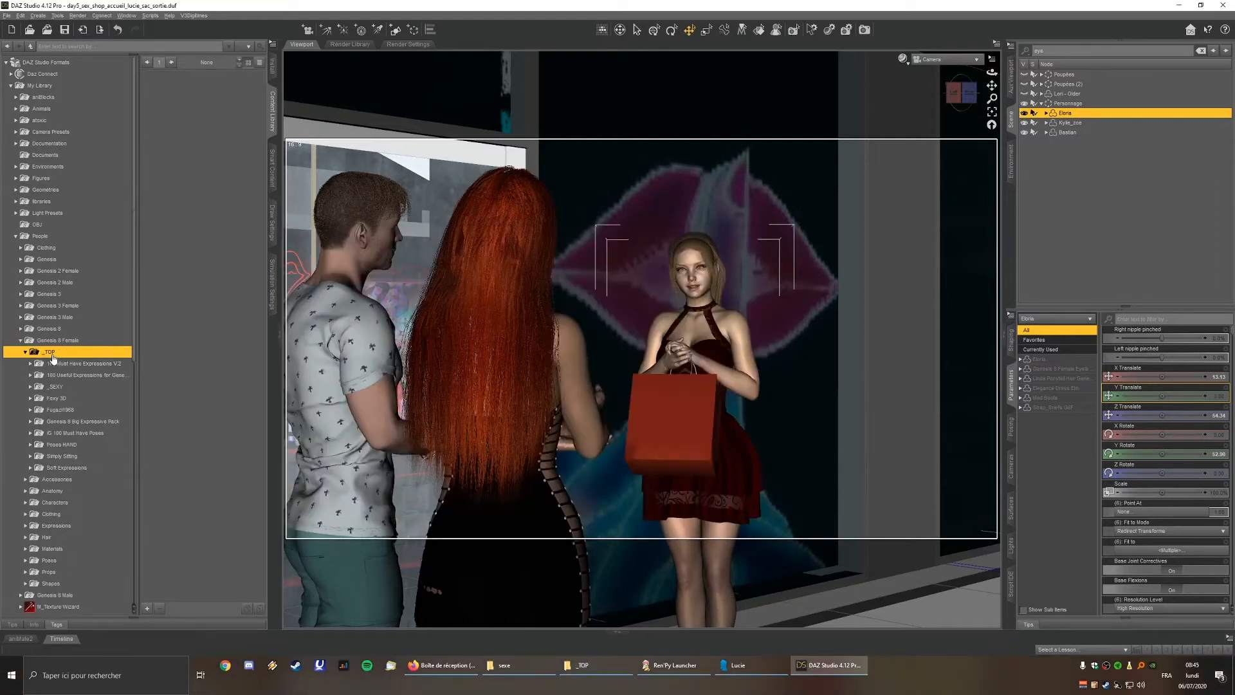
pyautogui.click(64, 364)
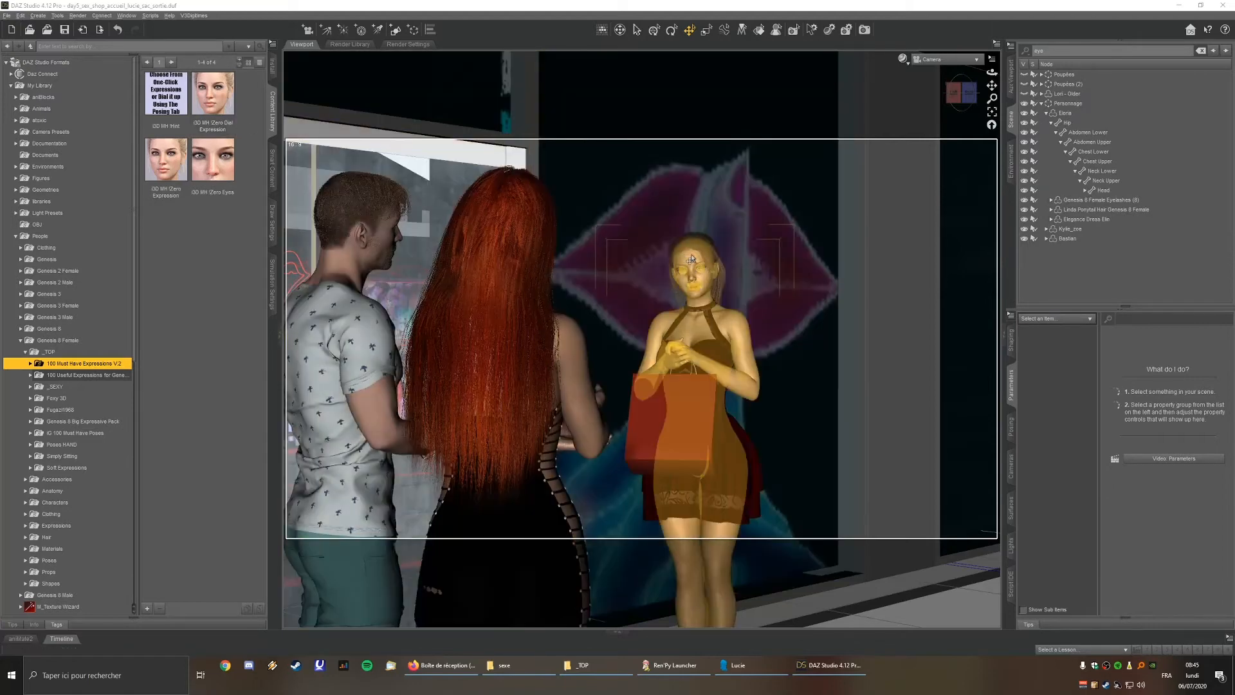
# Select the blonde character's head and restore the pose of the selected item only.
pyautogui.click(691, 259)
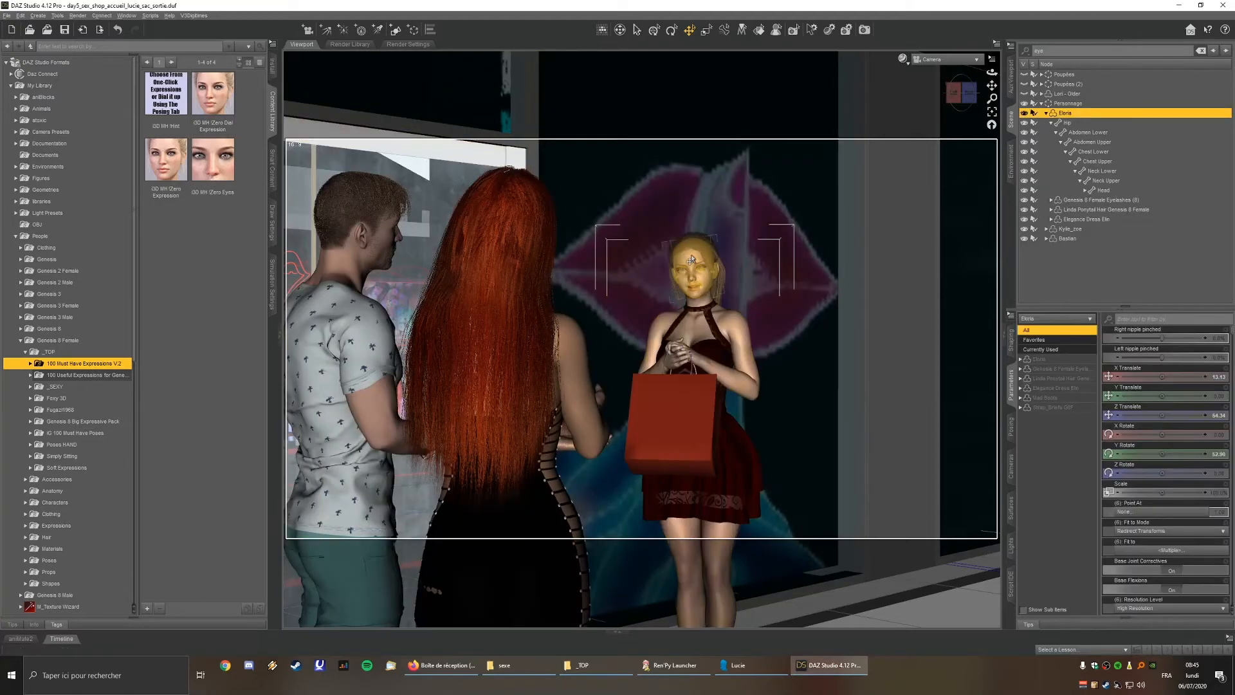
pyautogui.click(1104, 190)
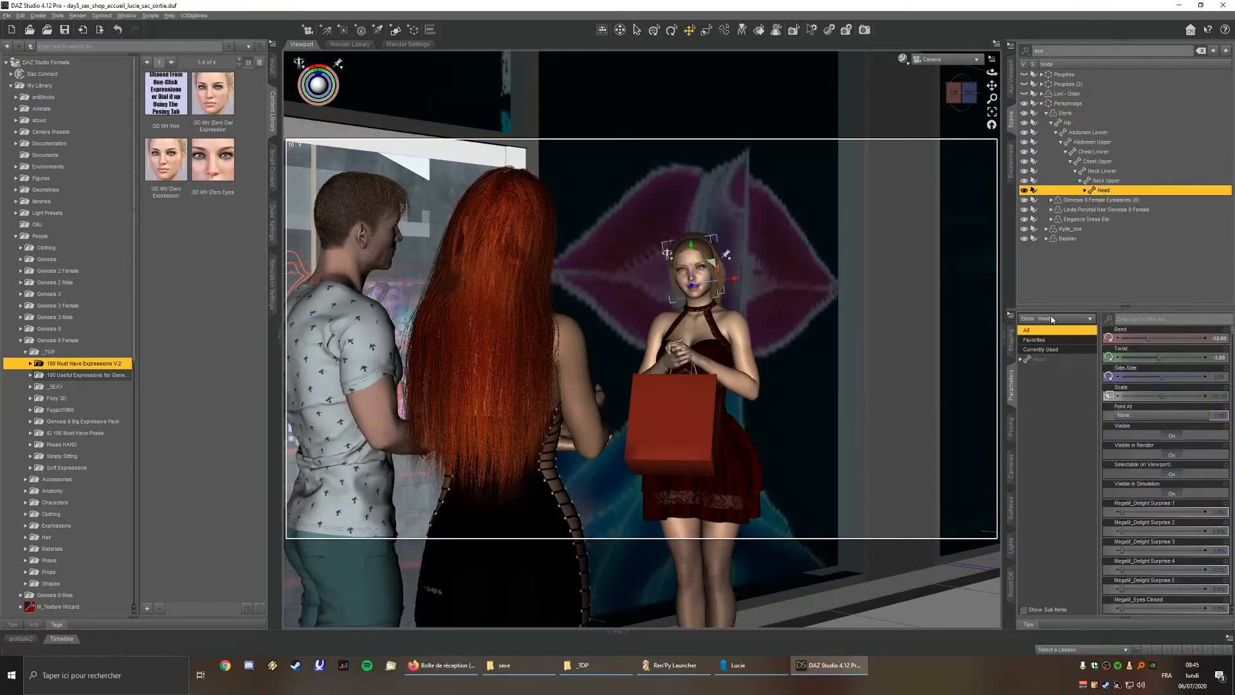
pyautogui.rightClick(1011, 390)
pyautogui.moveTo(1048, 436)
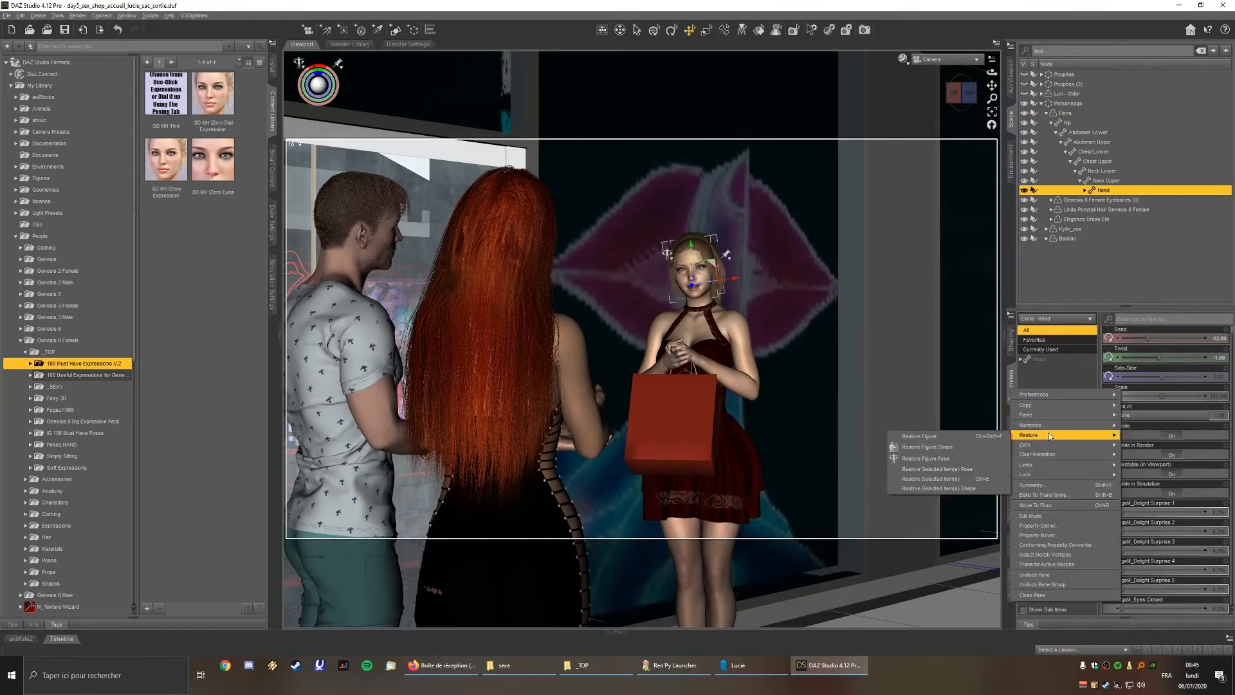
pyautogui.click(978, 469)
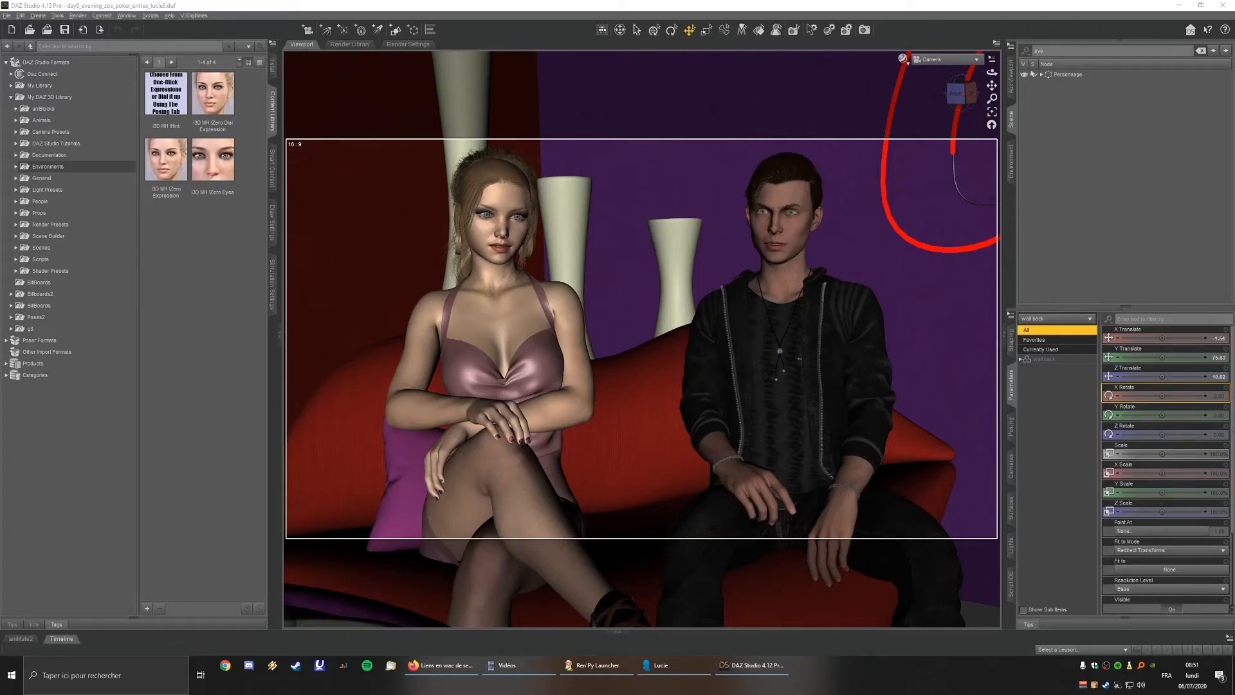
pyautogui.scroll(-2, 729, 348)
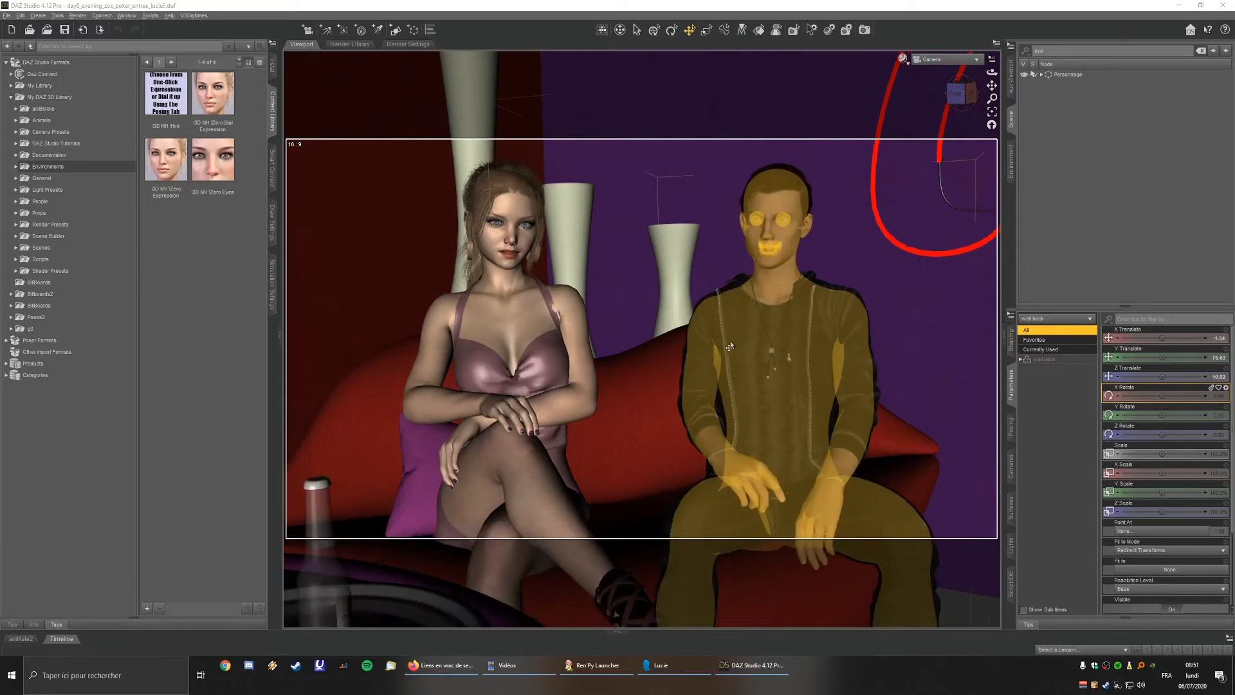
pyautogui.scroll(1, 729, 346)
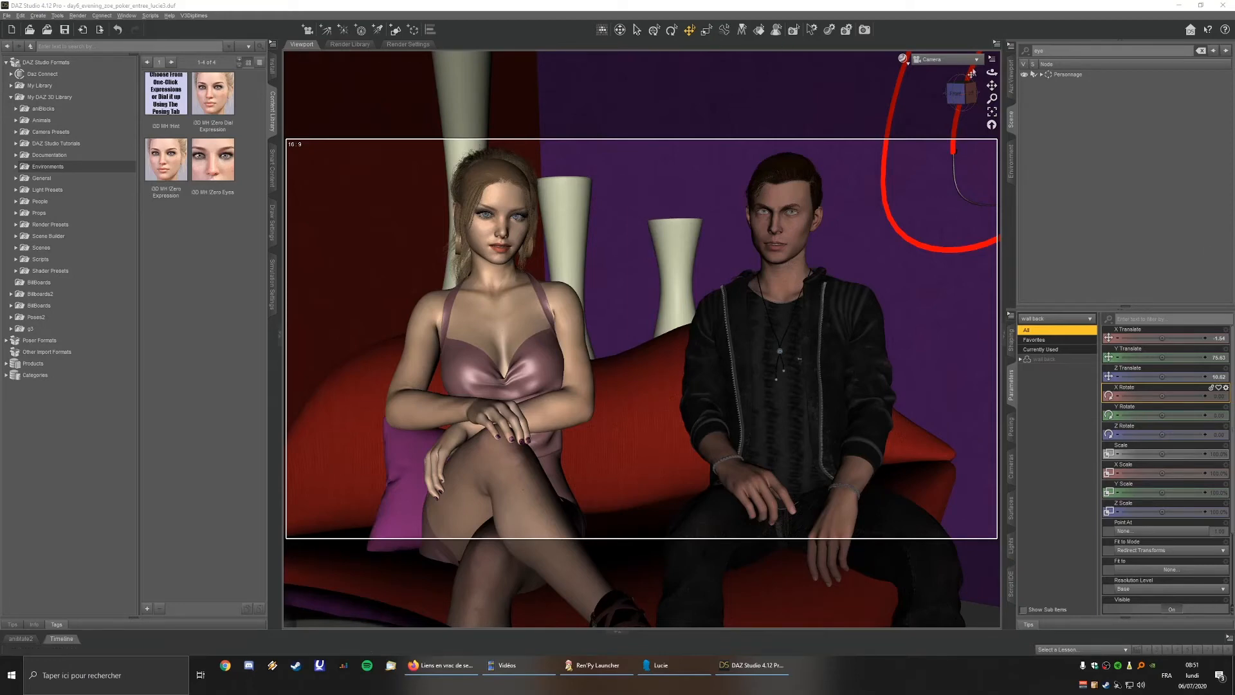
# Expand the Personnage group, hide the seated blonde character and make her visible again.
pyautogui.click(1042, 74)
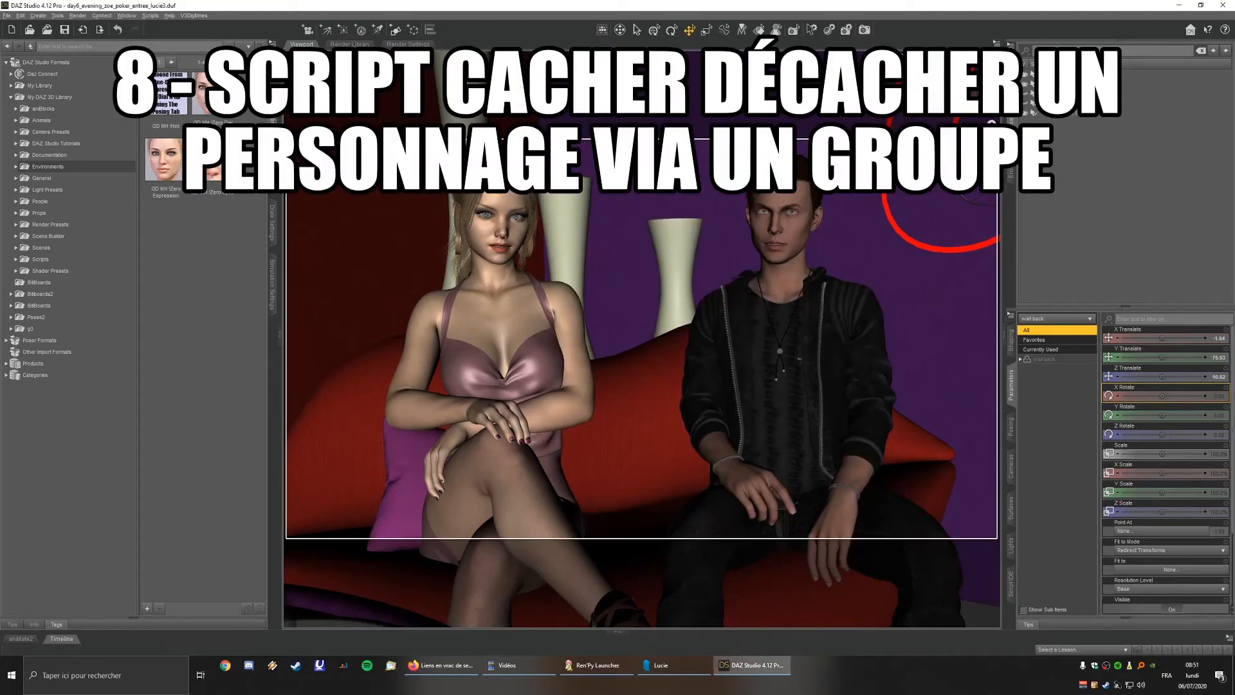
pyautogui.click(1069, 114)
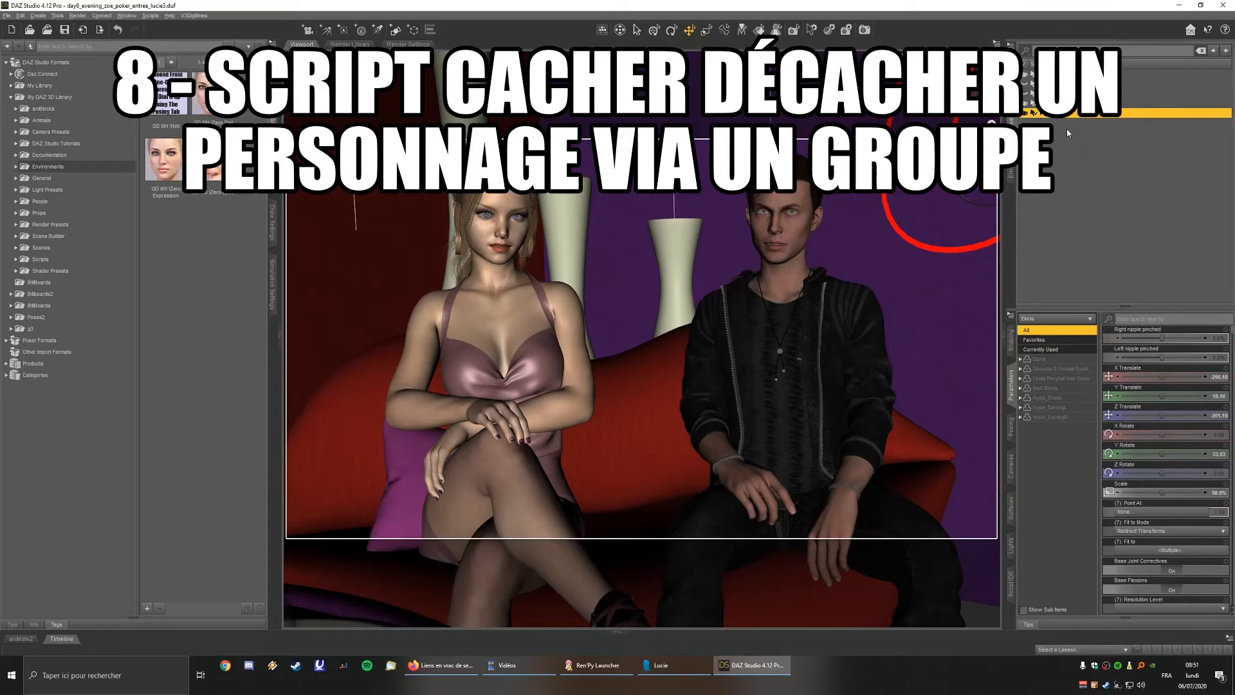
pyautogui.click(1067, 129)
pyautogui.click(1027, 115)
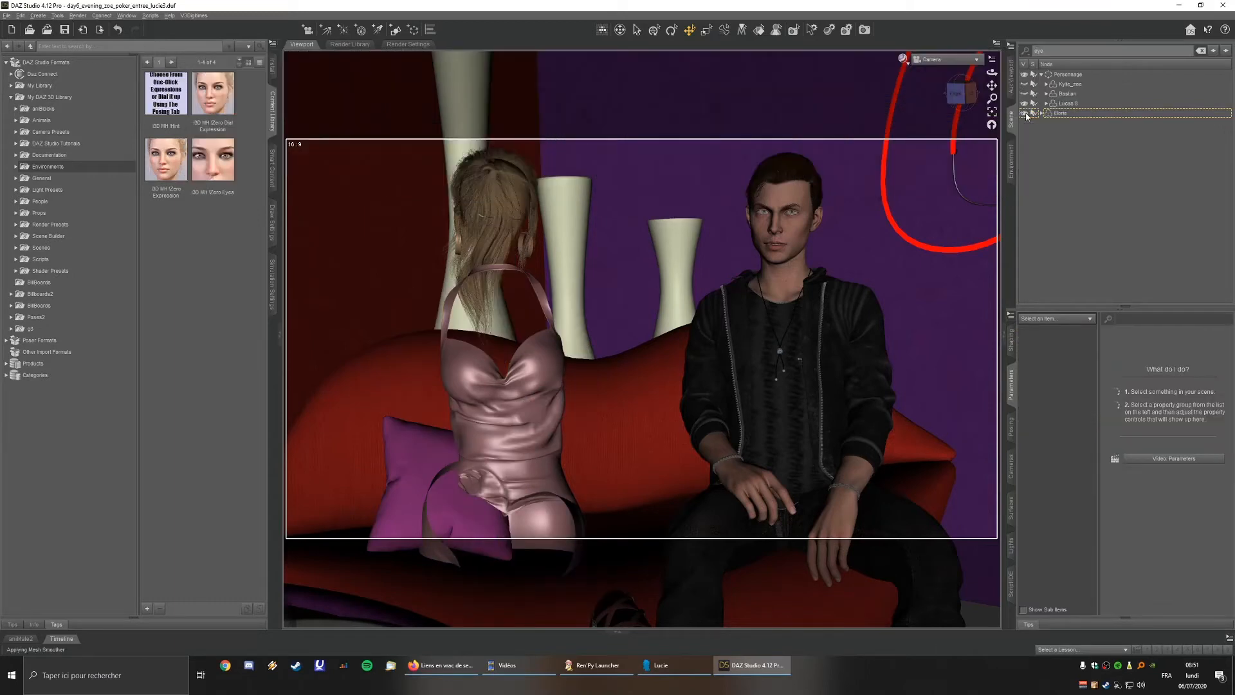
pyautogui.click(1027, 114)
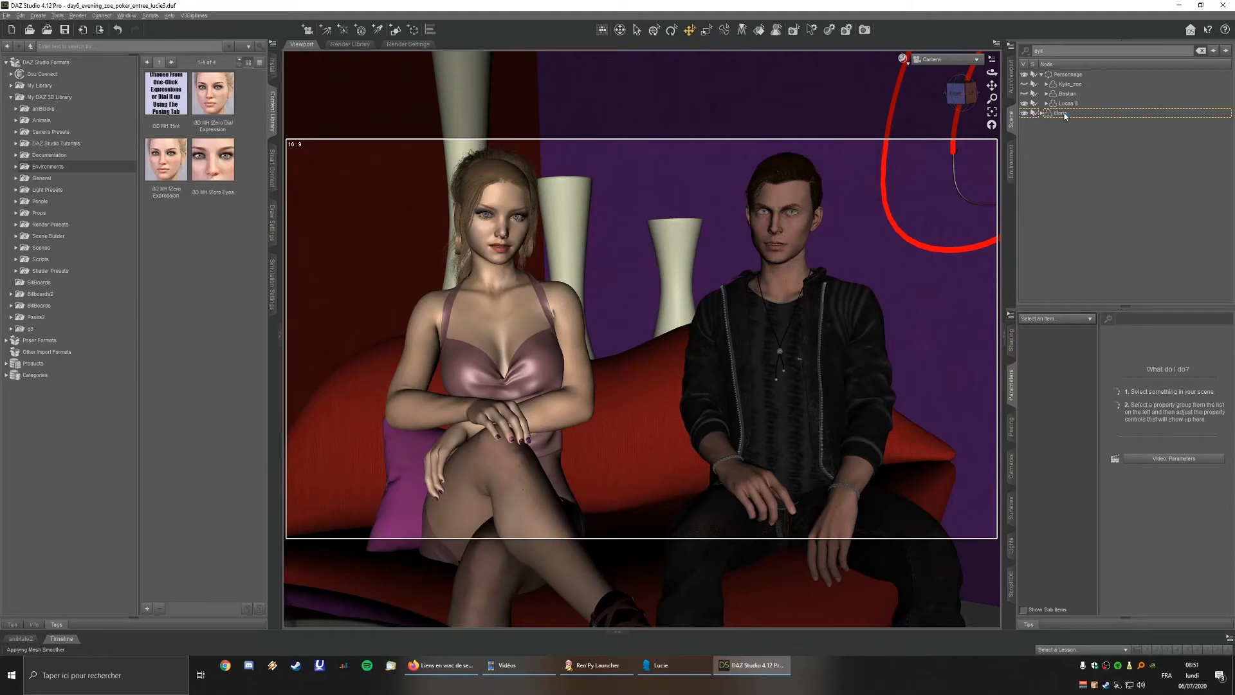
# Create a new group containing the seated blonde character, keeping the suggested name.
pyautogui.click(1058, 112)
pyautogui.click(35, 16)
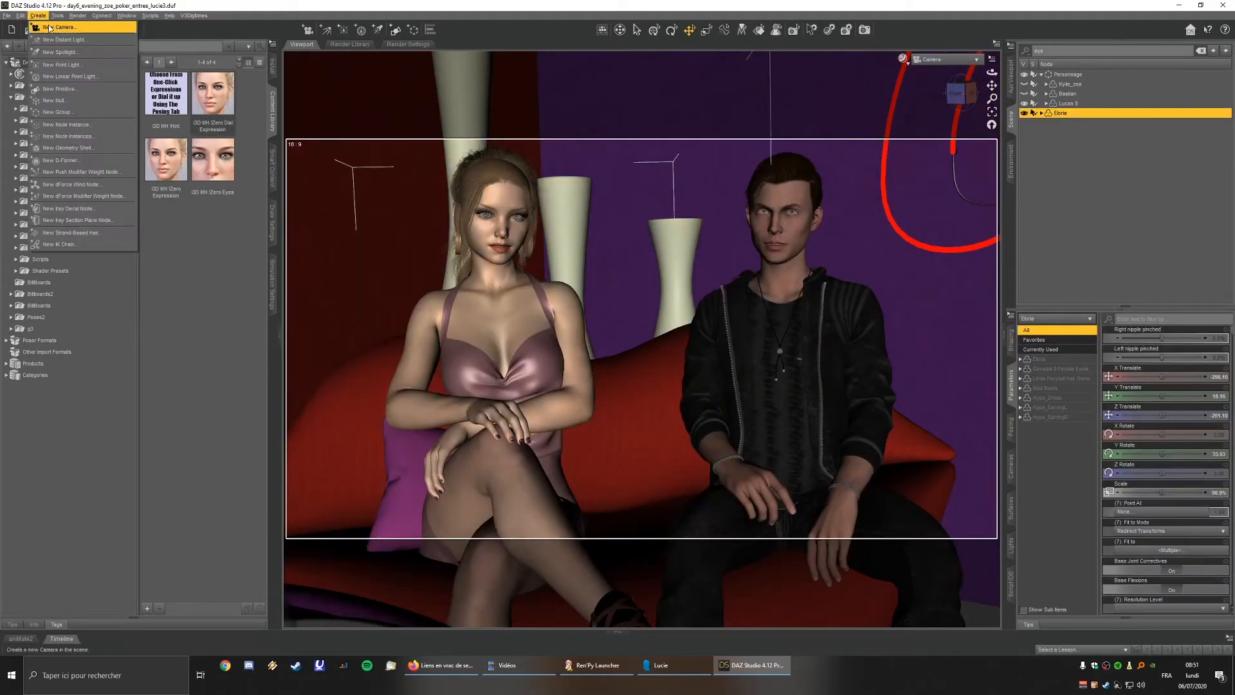
pyautogui.click(68, 112)
pyautogui.click(425, 242)
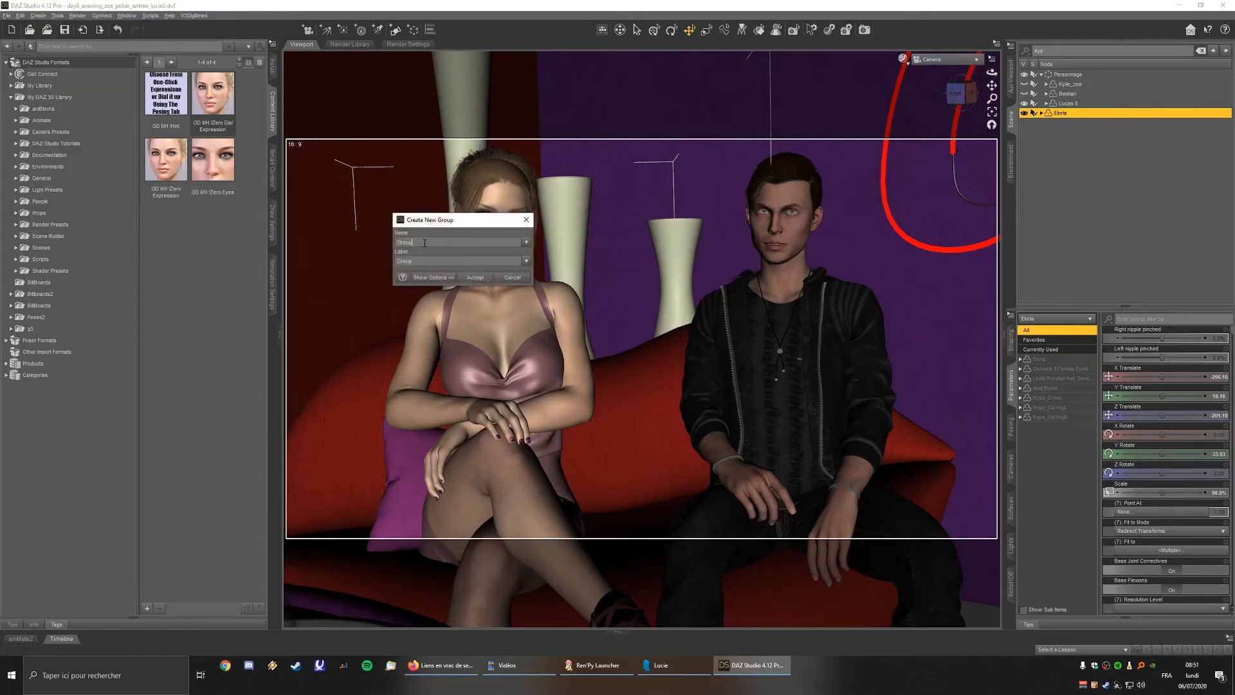
pyautogui.click(475, 277)
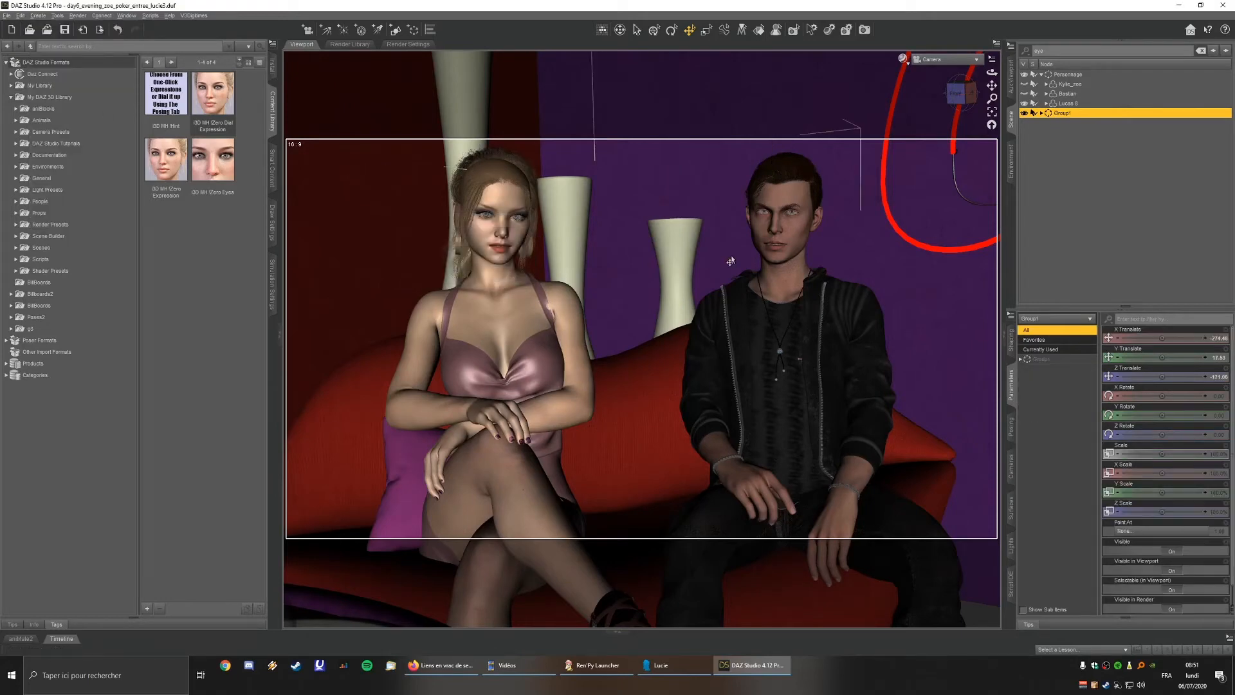
pyautogui.click(1053, 135)
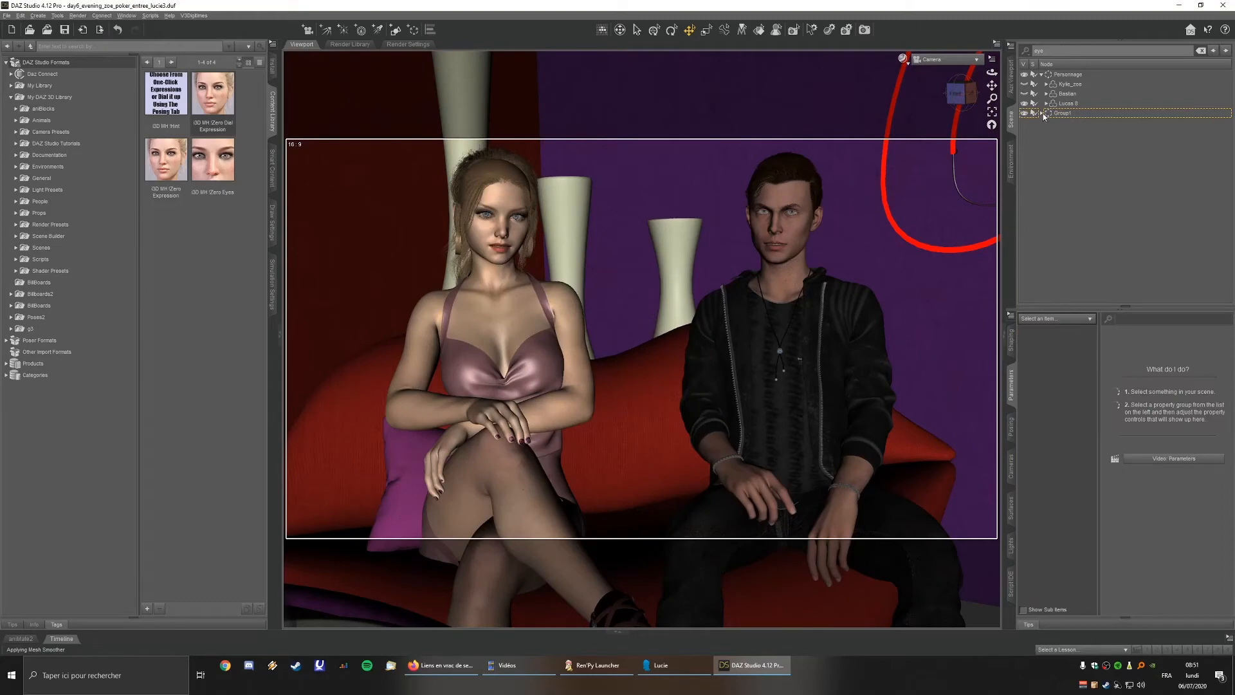
# Hide the blonde character's new group with its contents, and make it visible again.
pyautogui.click(1024, 114)
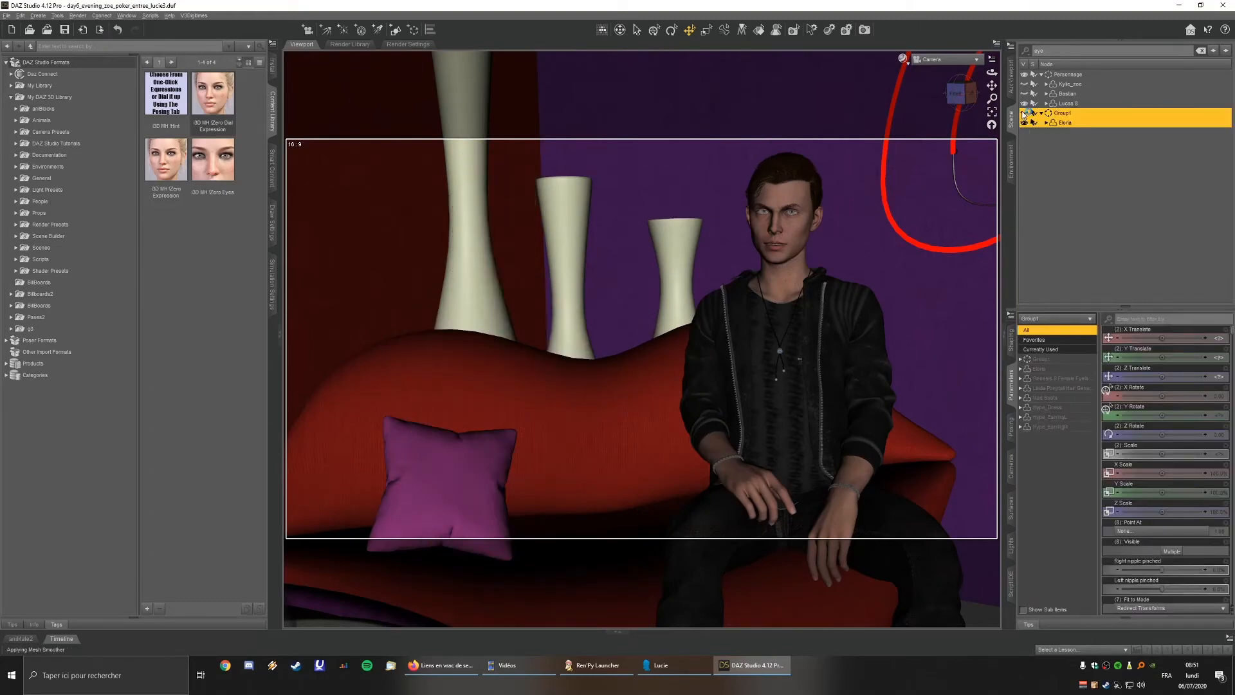
pyautogui.click(1024, 113)
pyautogui.click(1099, 207)
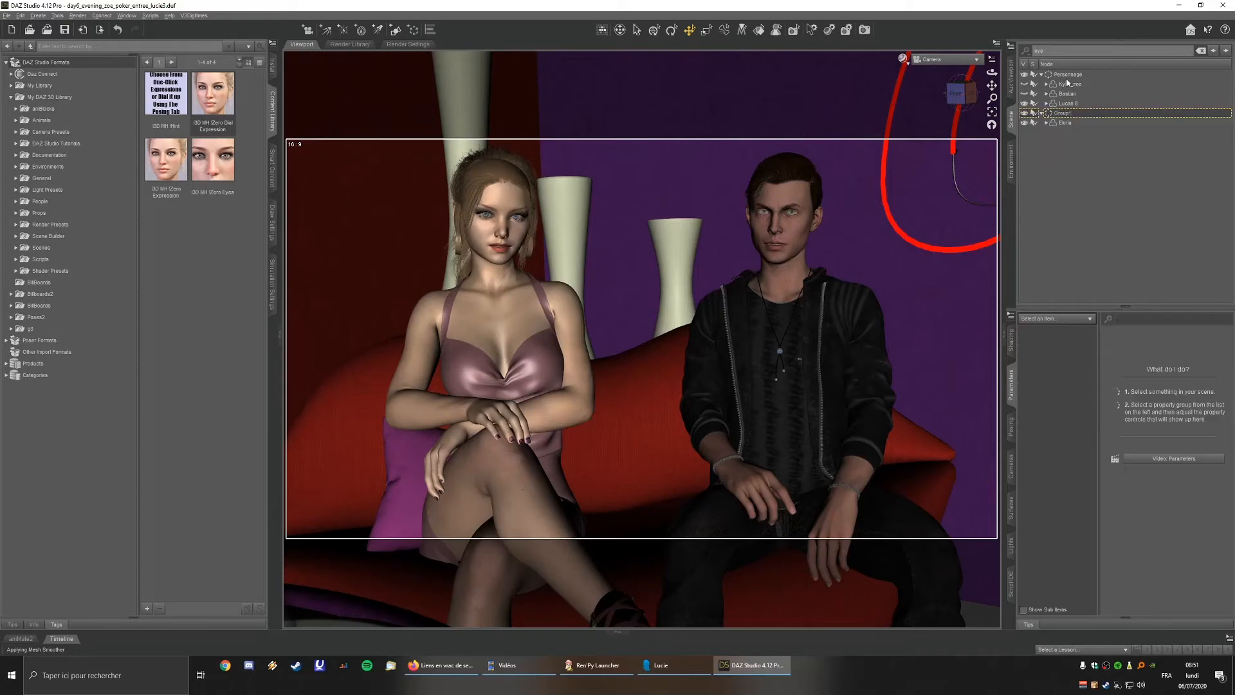
# Clear the scene node filter and select the Personnage group.
pyautogui.click(1200, 51)
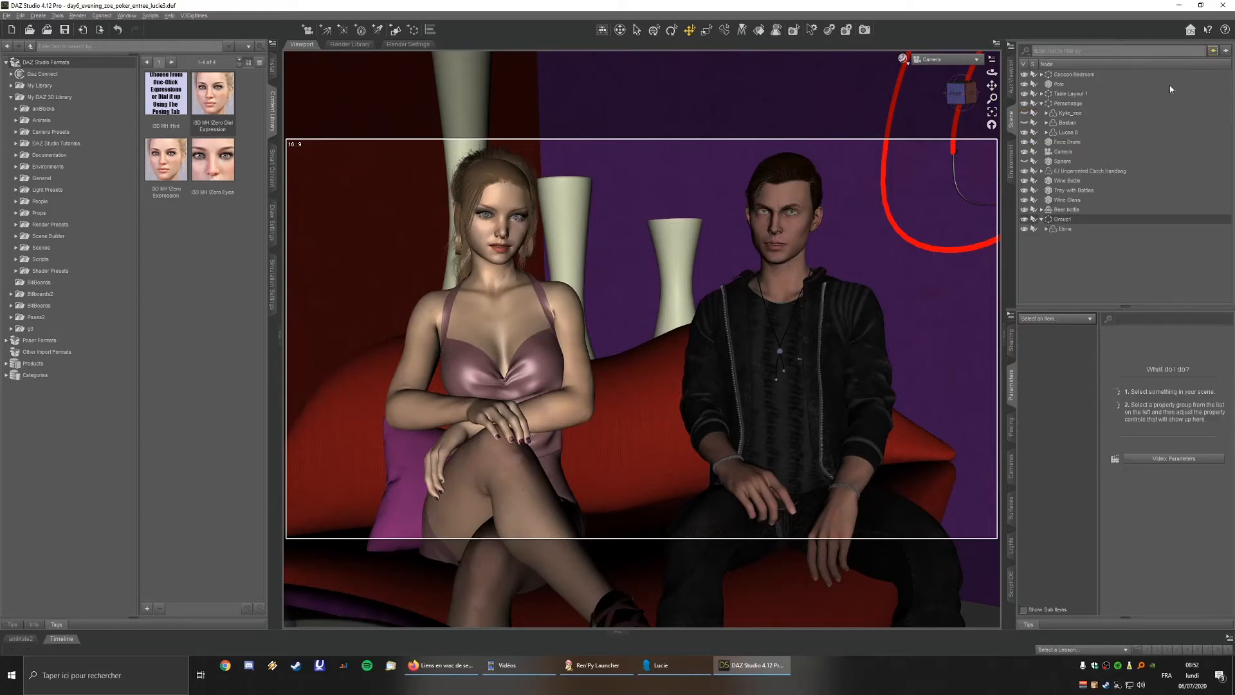
pyautogui.click(1074, 103)
pyautogui.click(1073, 104)
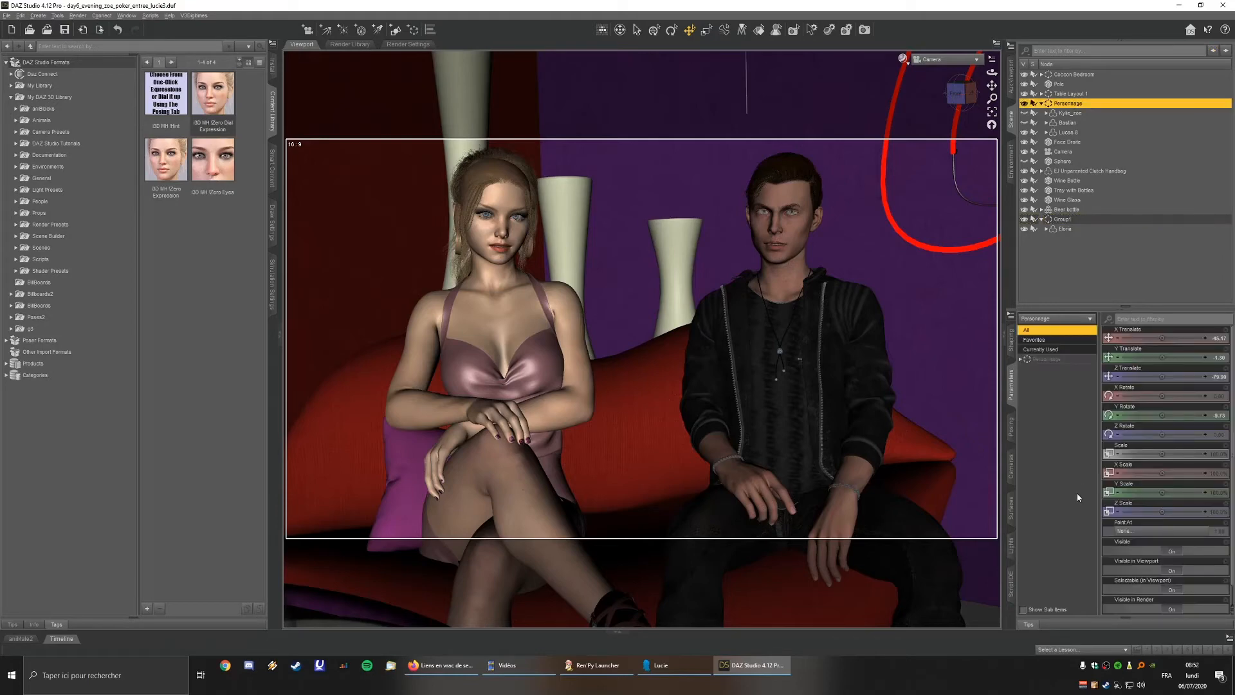
# Load script_hide_all.dsa in the Script IDE and run it to hide the Personnage group and all its children.
pyautogui.click(1012, 584)
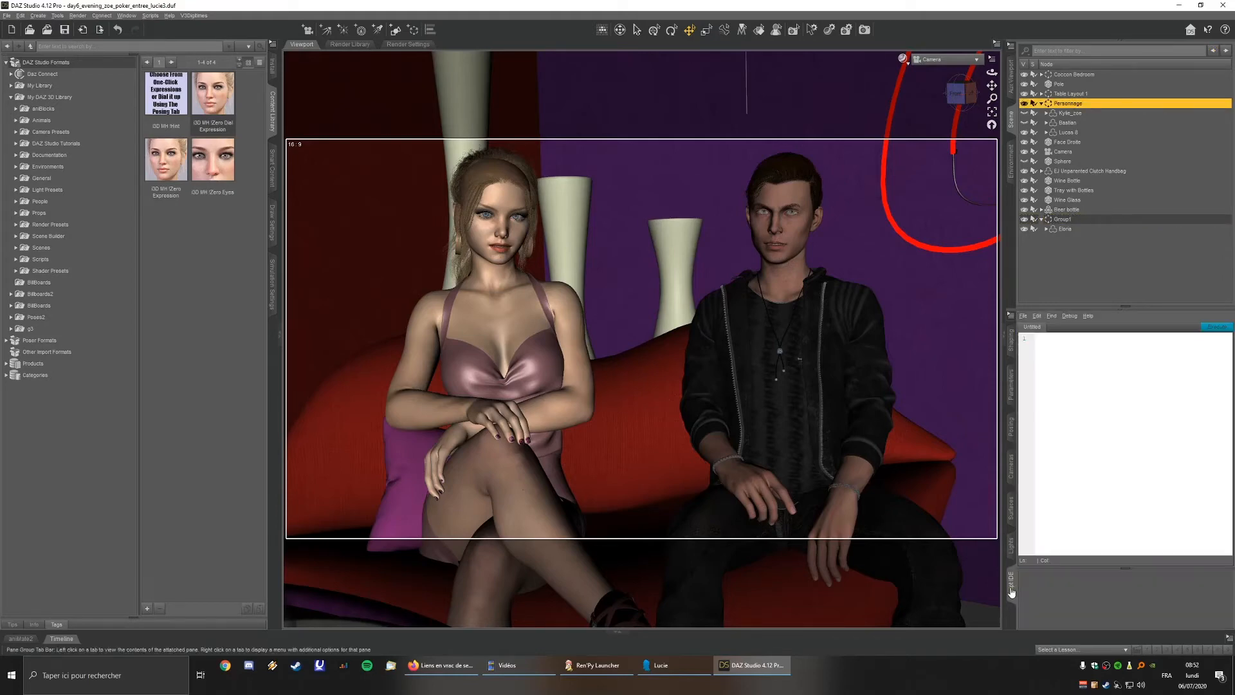
pyautogui.click(1026, 317)
pyautogui.click(1062, 550)
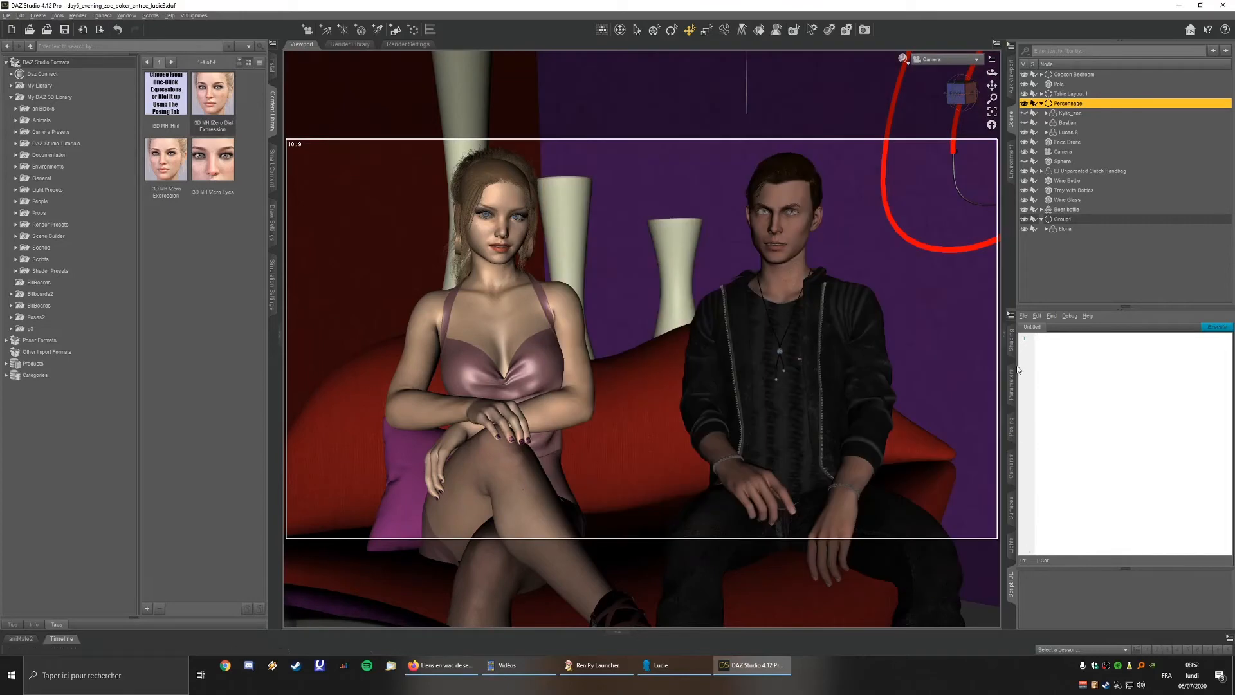
pyautogui.click(1024, 315)
pyautogui.click(1046, 341)
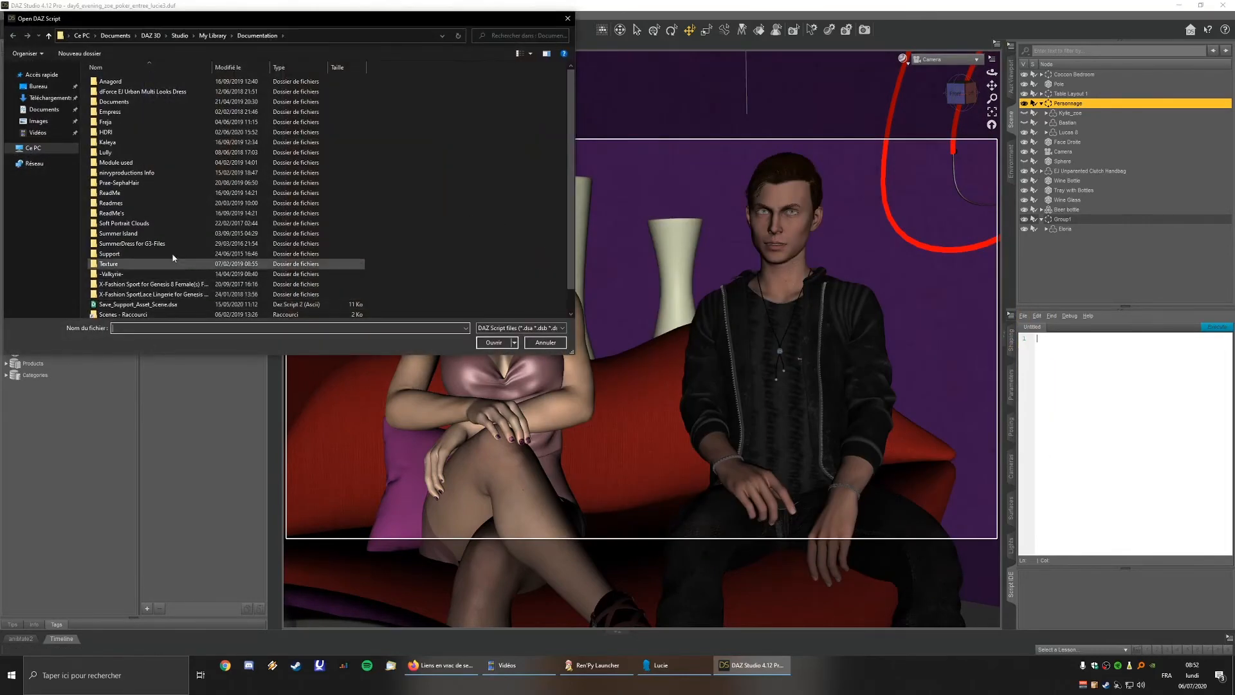
pyautogui.scroll(-1, 126, 300)
pyautogui.click(126, 303)
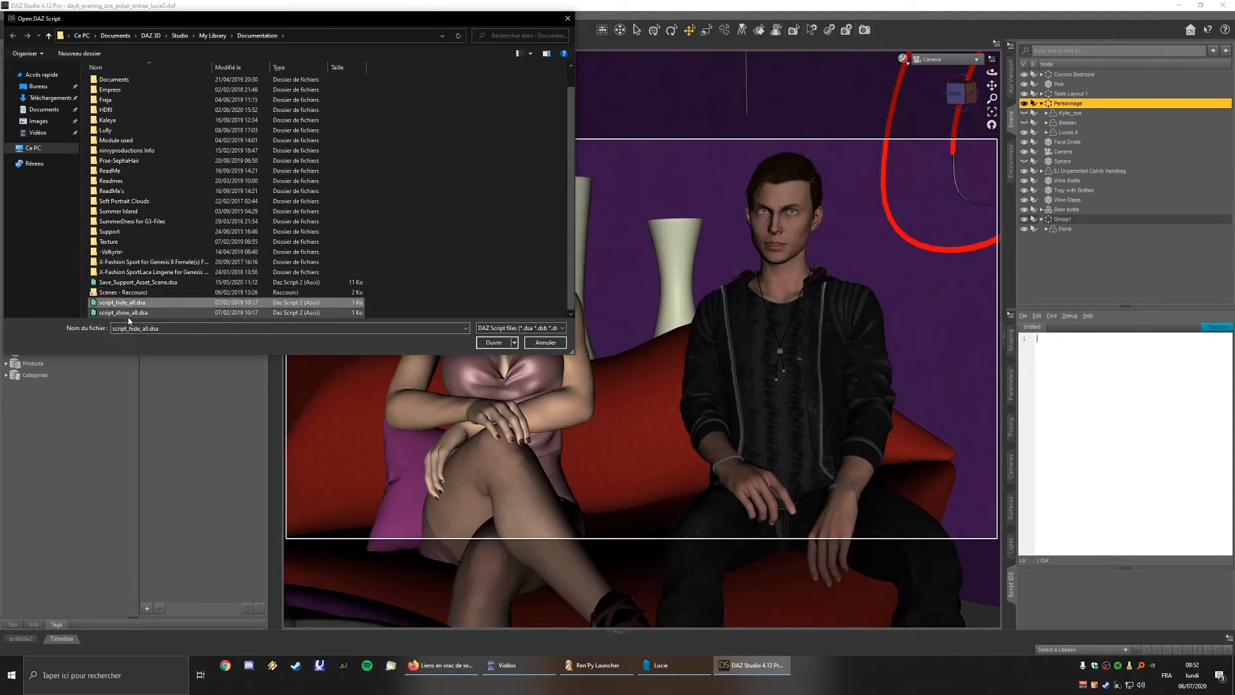
pyautogui.click(494, 342)
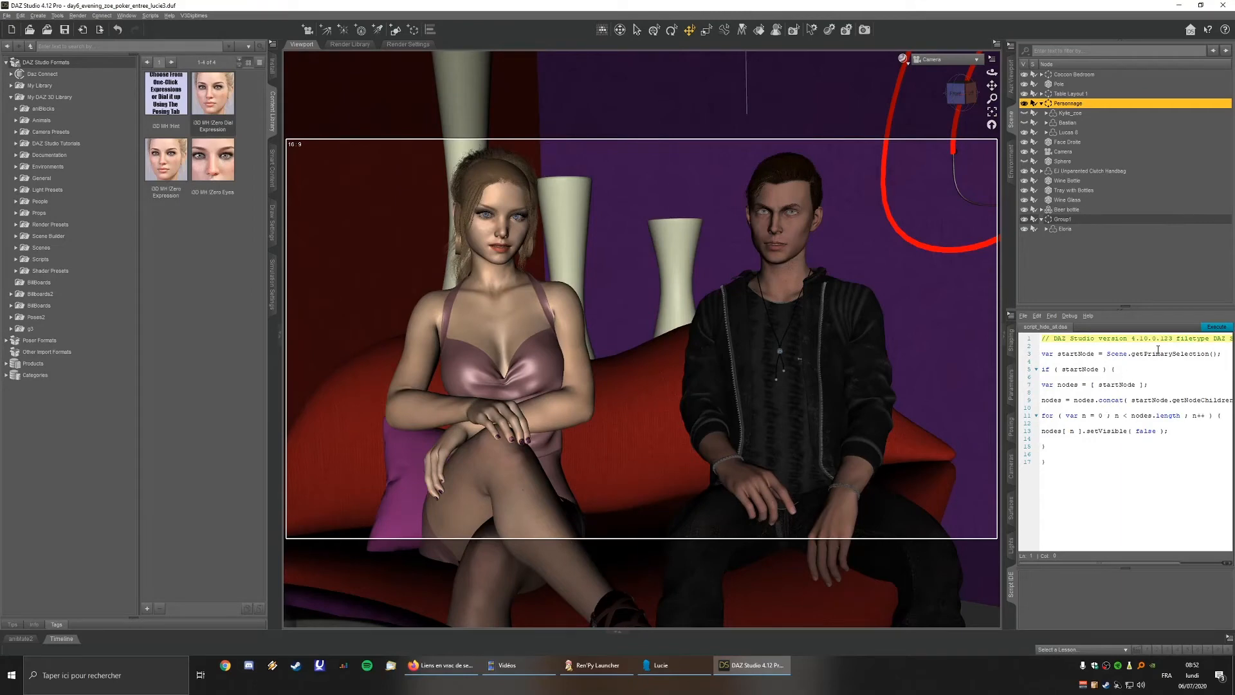
pyautogui.click(1213, 328)
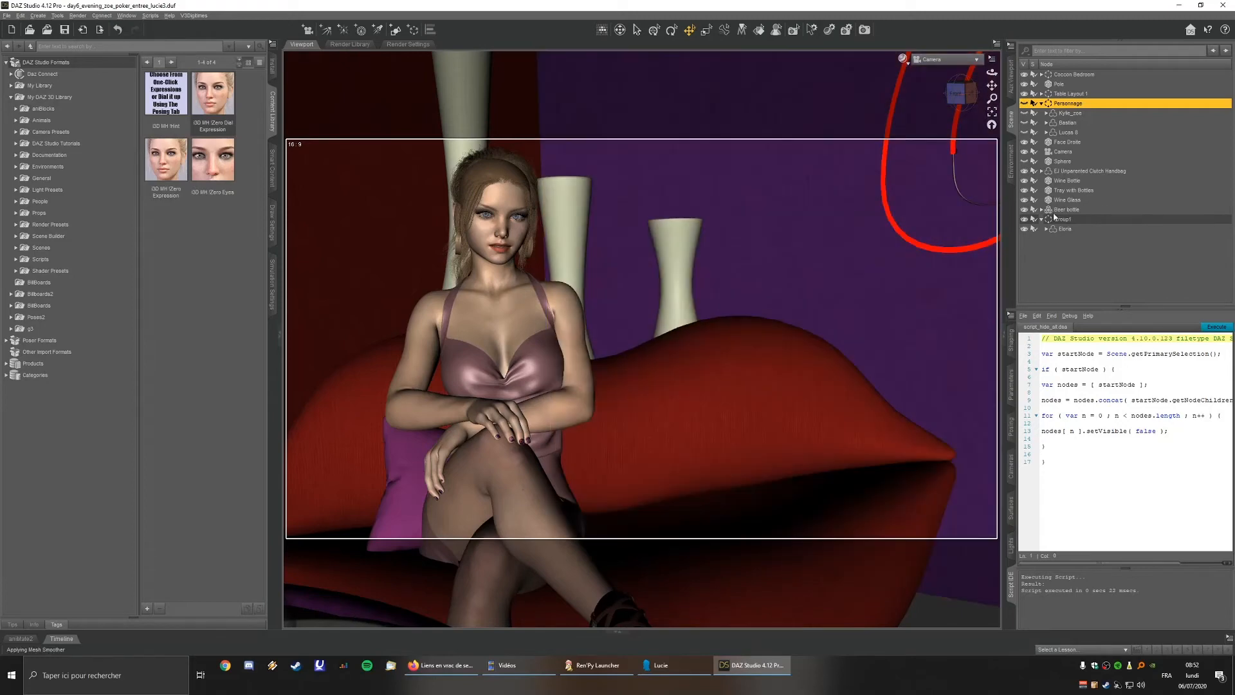
# Reselect the Personnage group, load script_show_all.dsa and run it to show the group and all its children.
pyautogui.click(1059, 220)
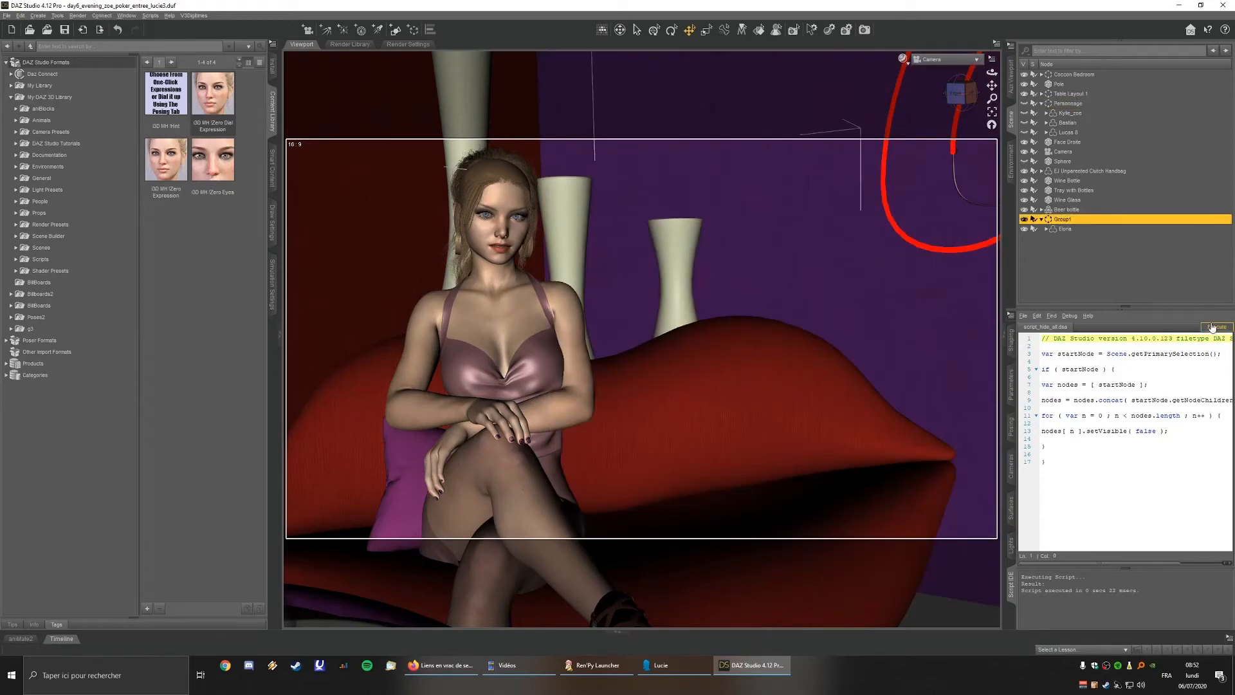
pyautogui.click(1068, 103)
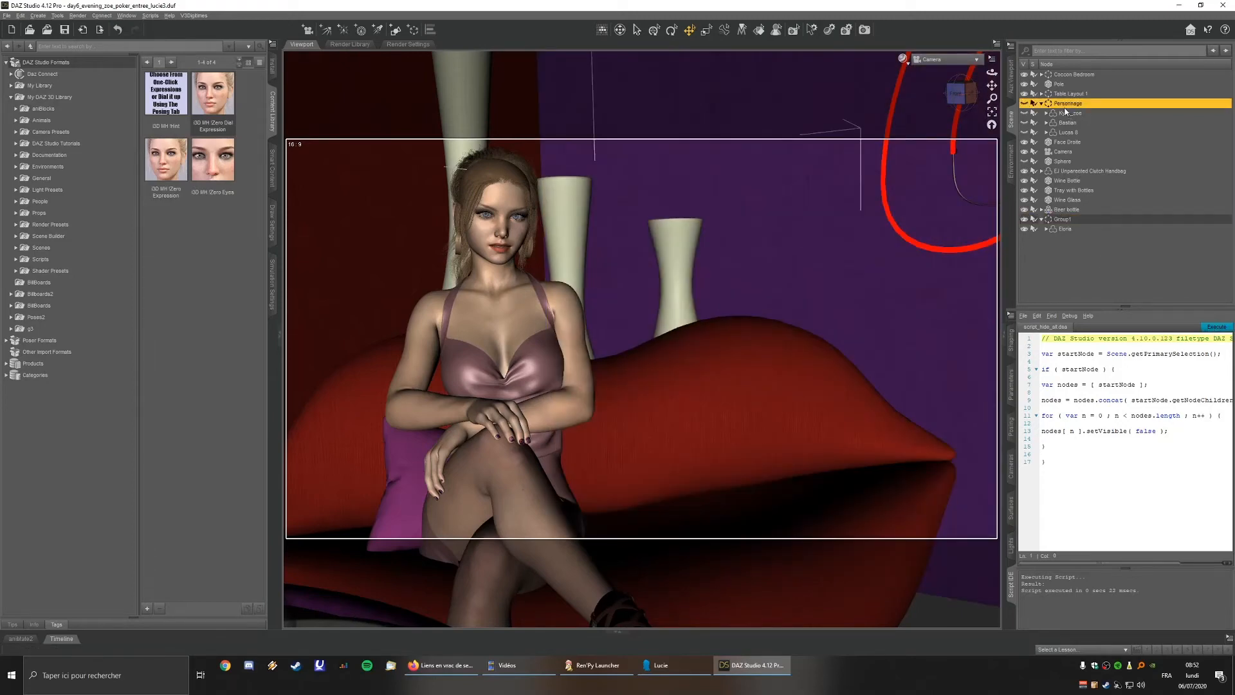
pyautogui.rightClick(1012, 586)
pyautogui.click(1023, 316)
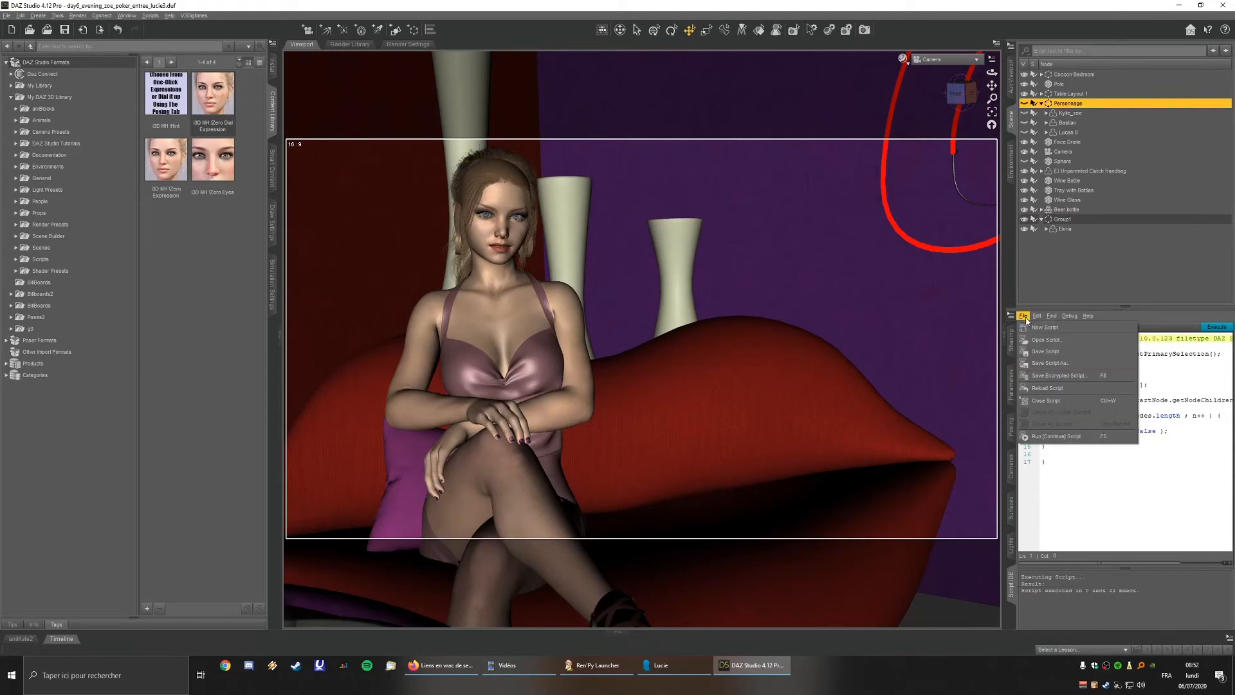
pyautogui.click(1042, 339)
pyautogui.scroll(-1, 119, 302)
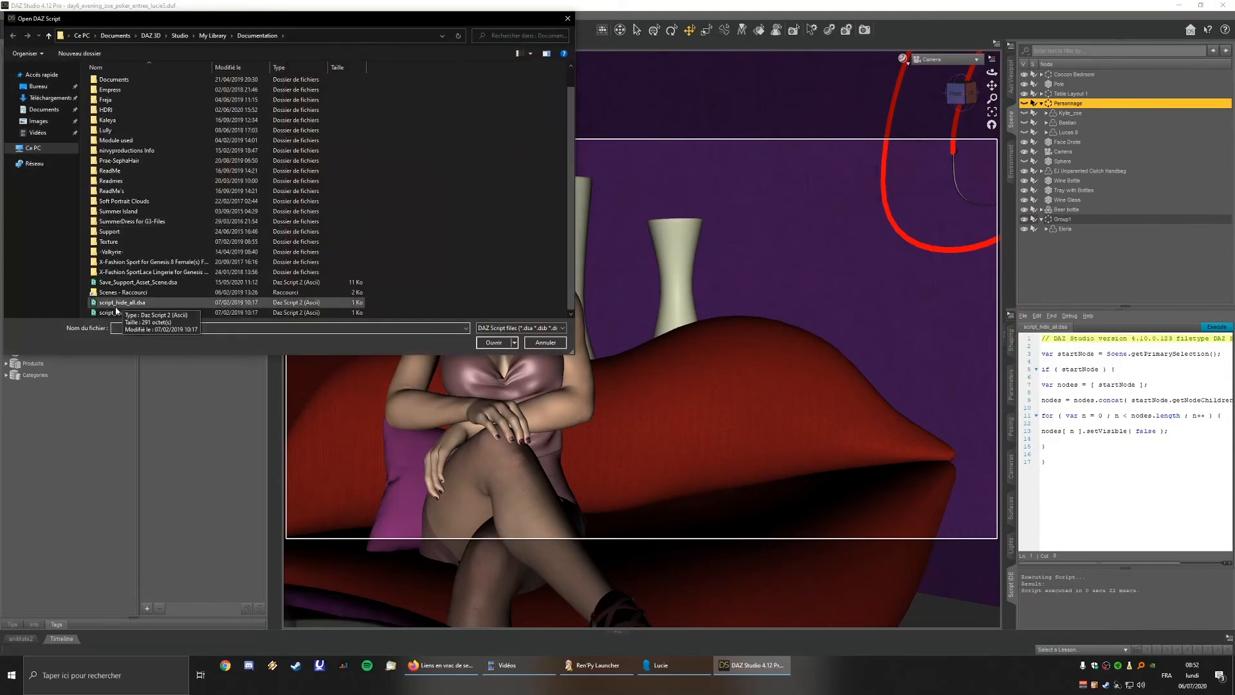
pyautogui.click(122, 312)
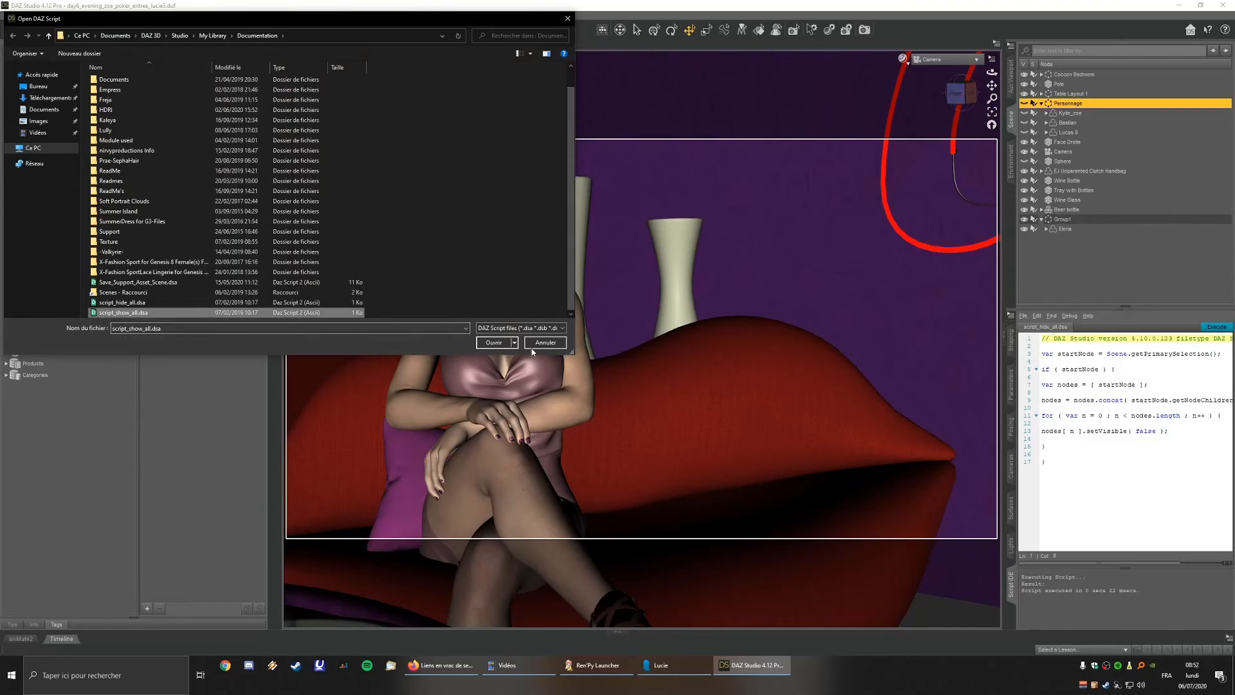
pyautogui.click(493, 342)
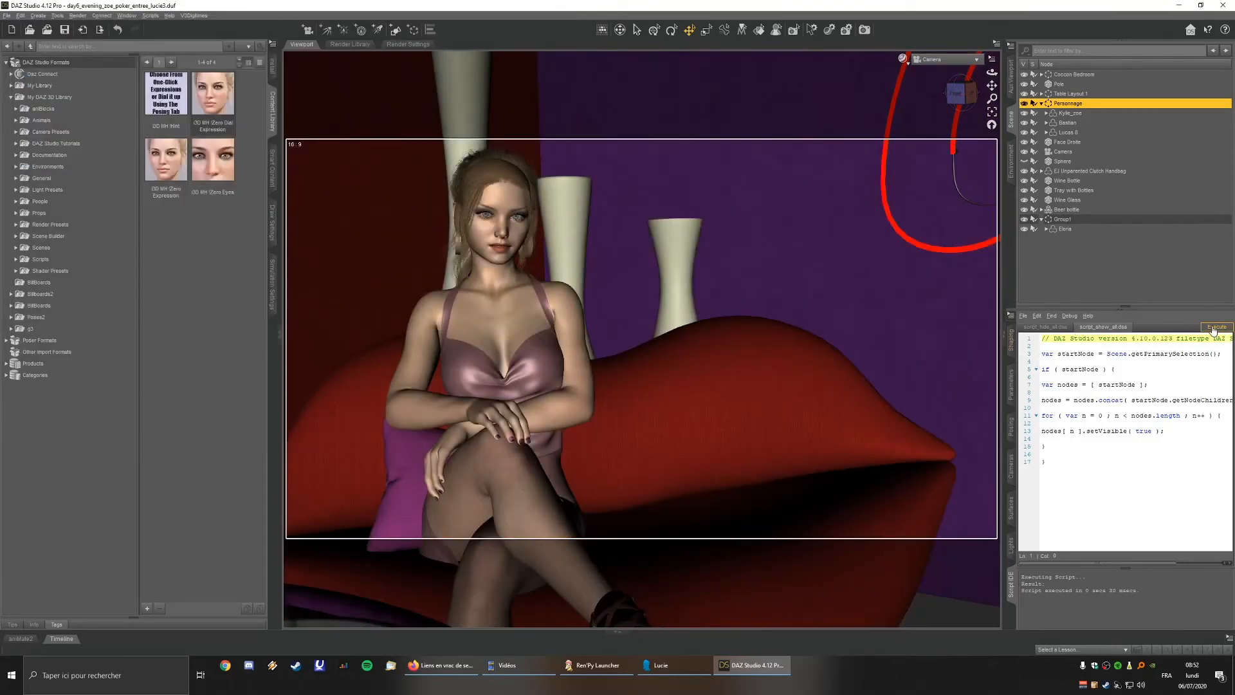
pyautogui.click(1214, 328)
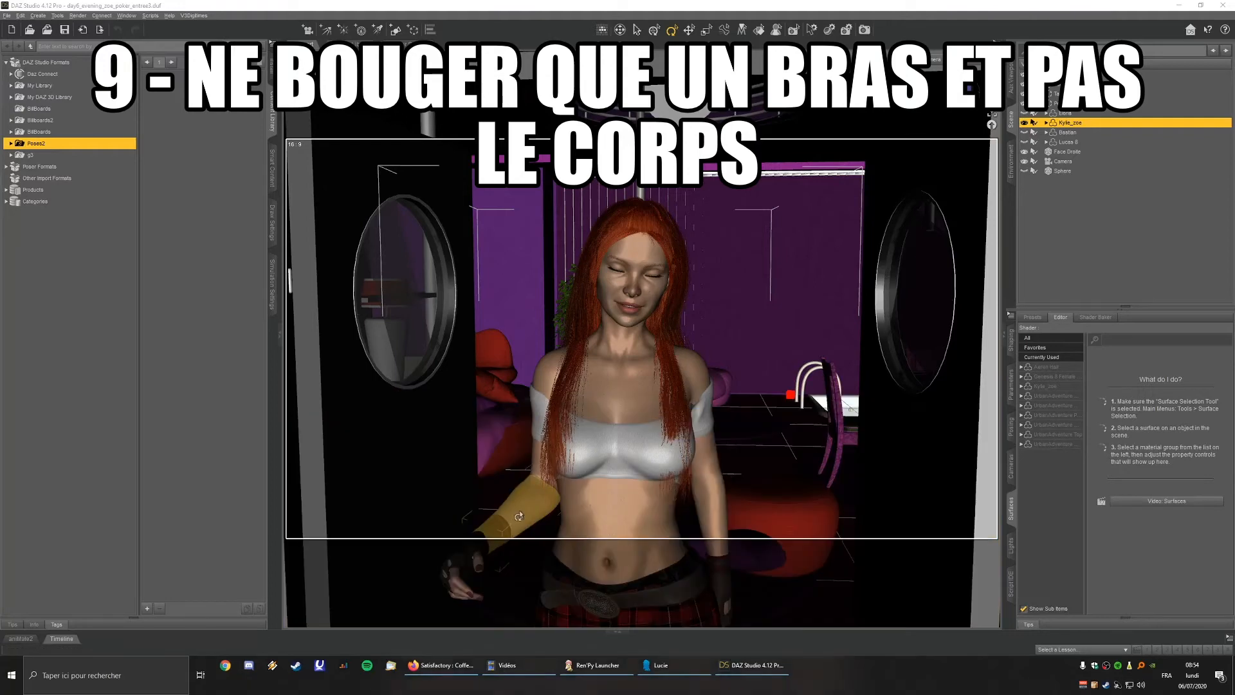
# Select the red-haired character's right forearm and pull it outward in the viewport.
pyautogui.click(520, 516)
pyautogui.moveTo(520, 516)
pyautogui.mouseDown()
pyautogui.moveTo(464, 424)
pyautogui.moveTo(501, 509)
pyautogui.mouseUp()
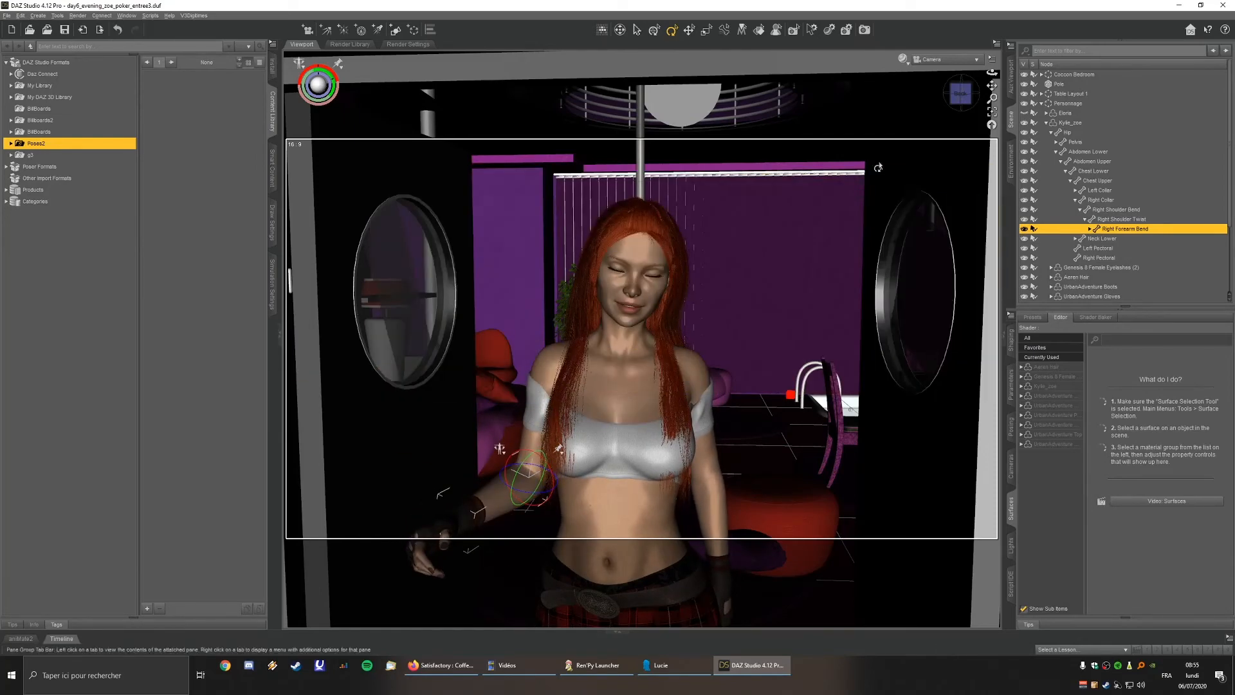
# Lock all bone rotations of the red-haired character with Pose Mixer and unlock only her right arm.
pyautogui.click(196, 16)
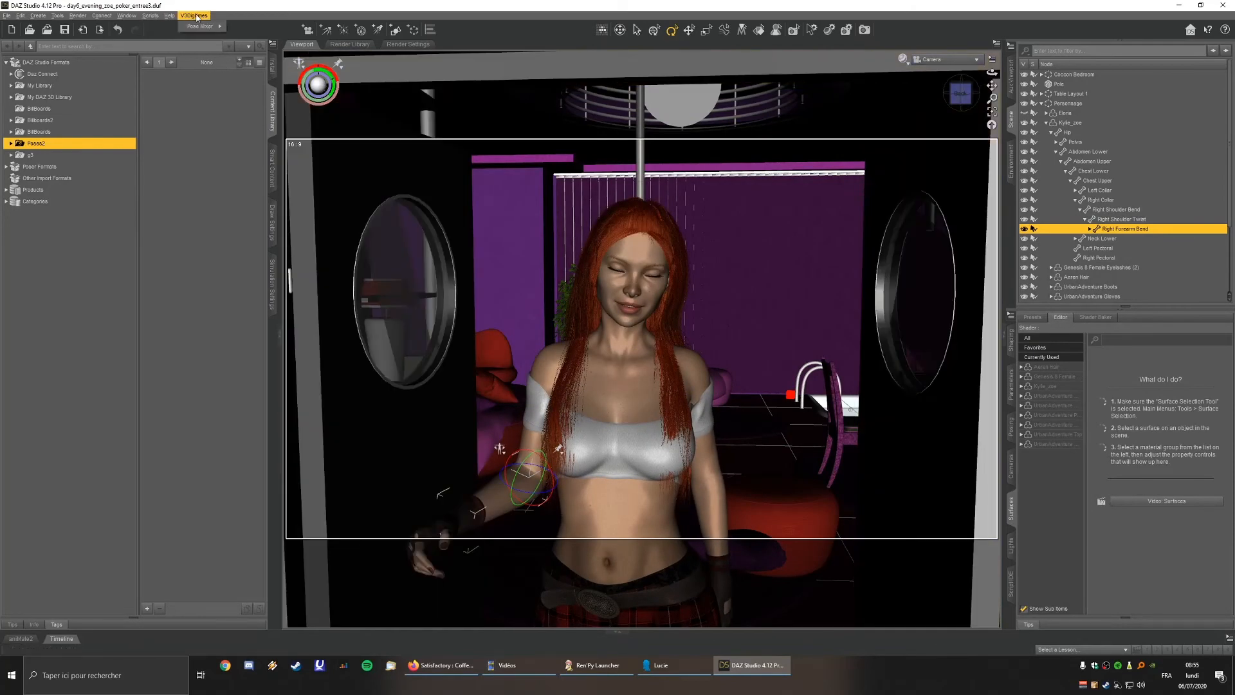
pyautogui.moveTo(200, 28)
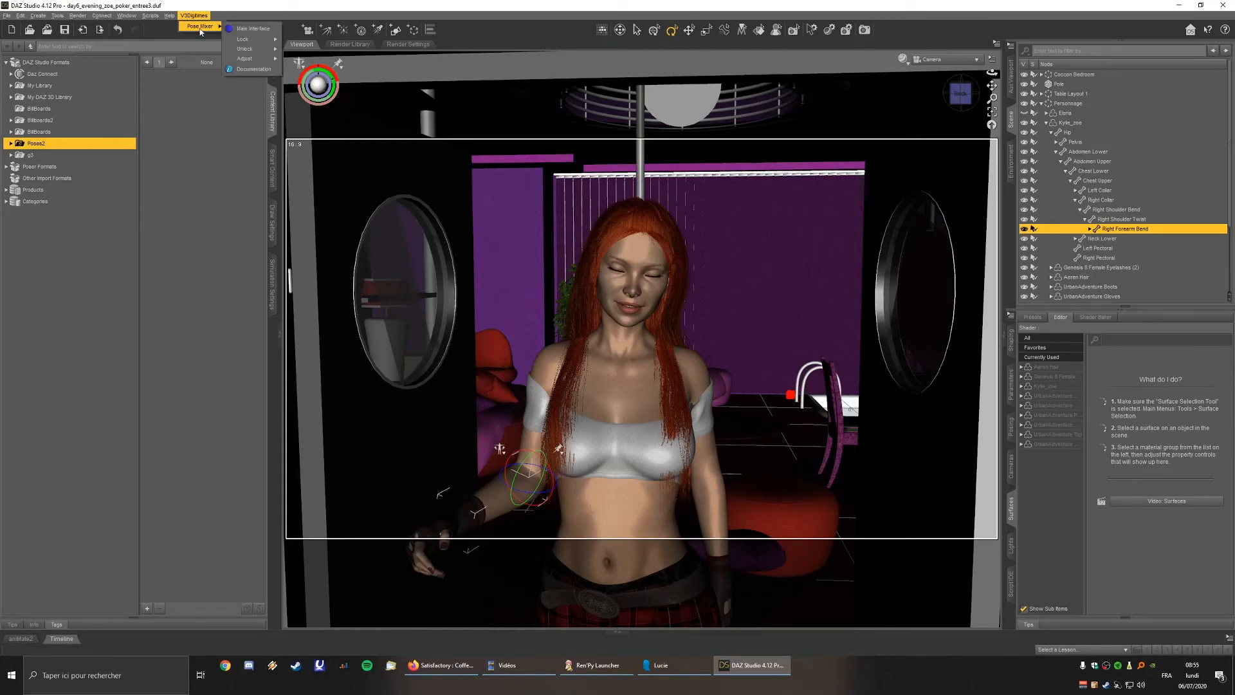
pyautogui.click(1071, 122)
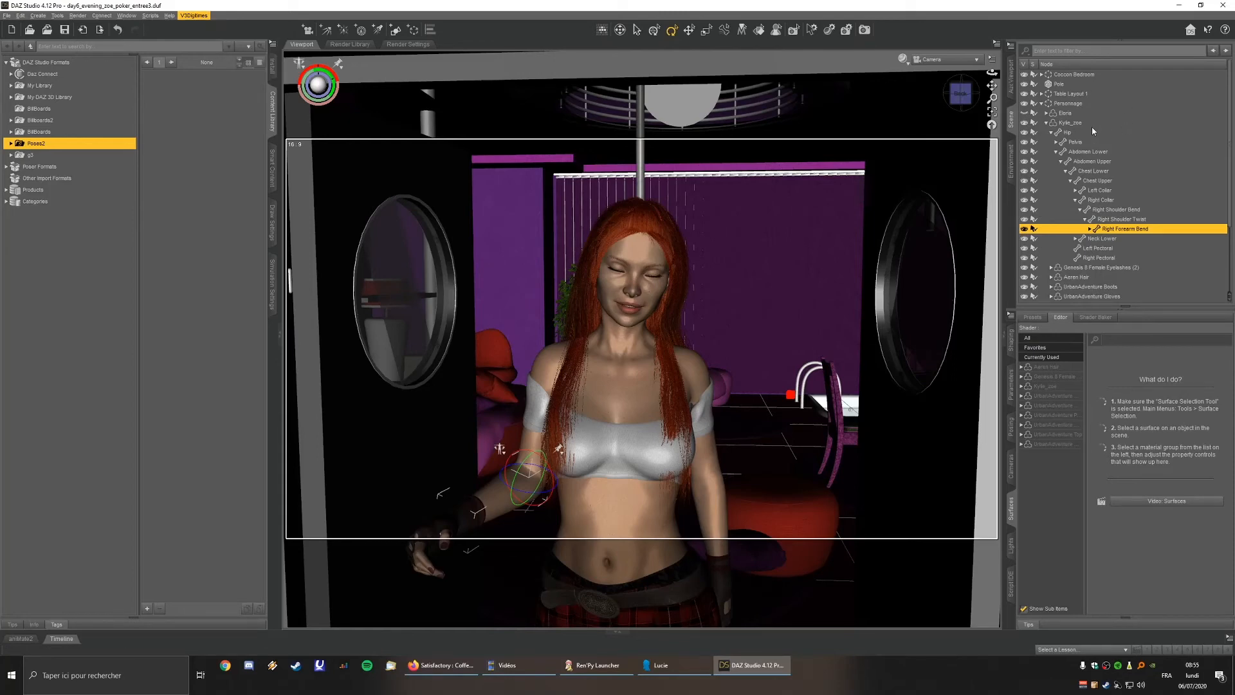
pyautogui.click(193, 15)
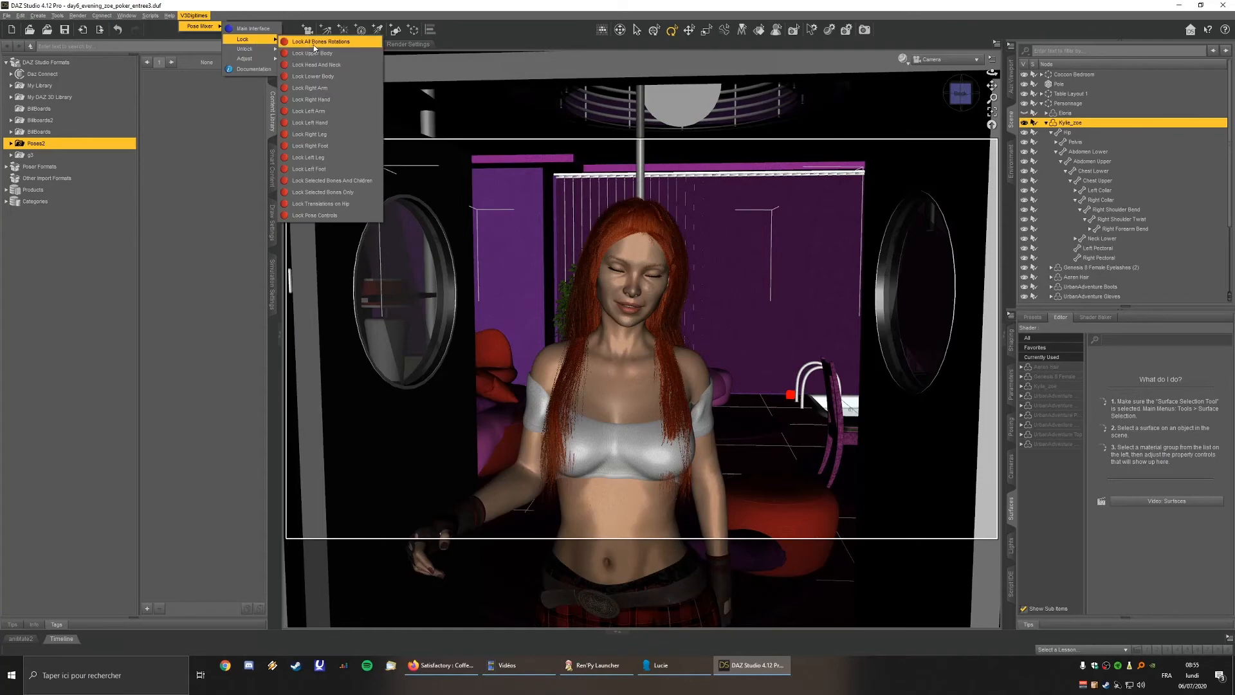
pyautogui.click(313, 47)
pyautogui.click(193, 16)
pyautogui.moveTo(200, 27)
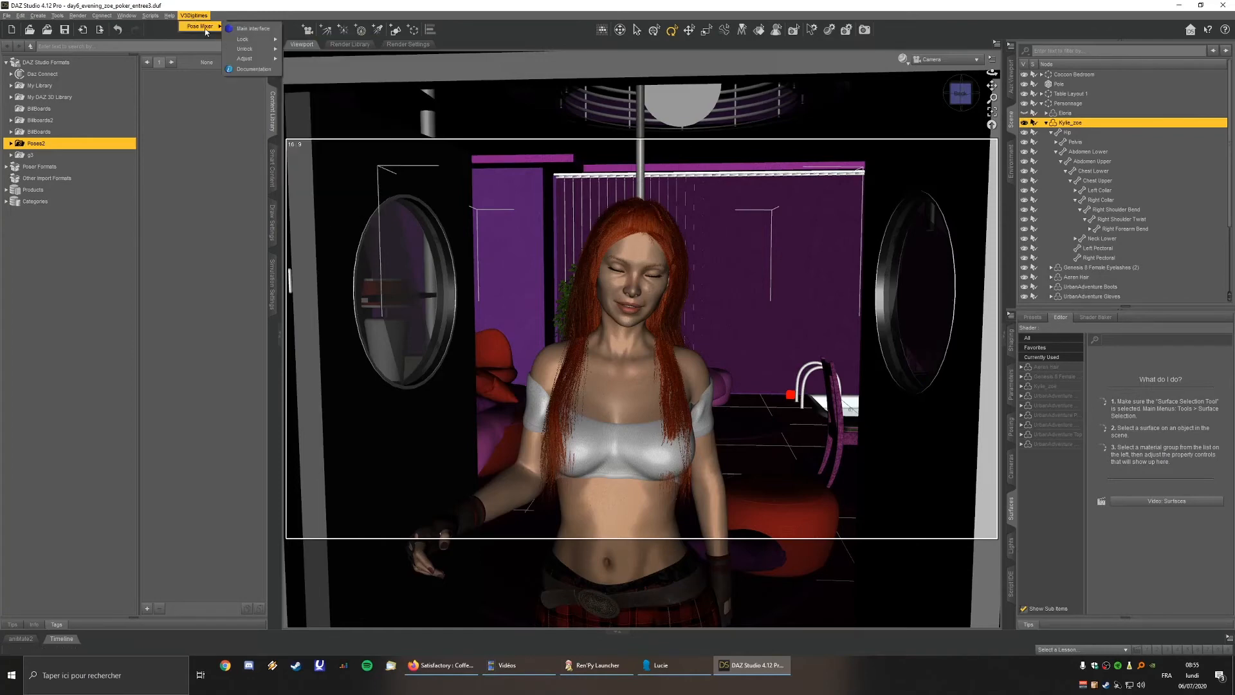
pyautogui.moveTo(271, 54)
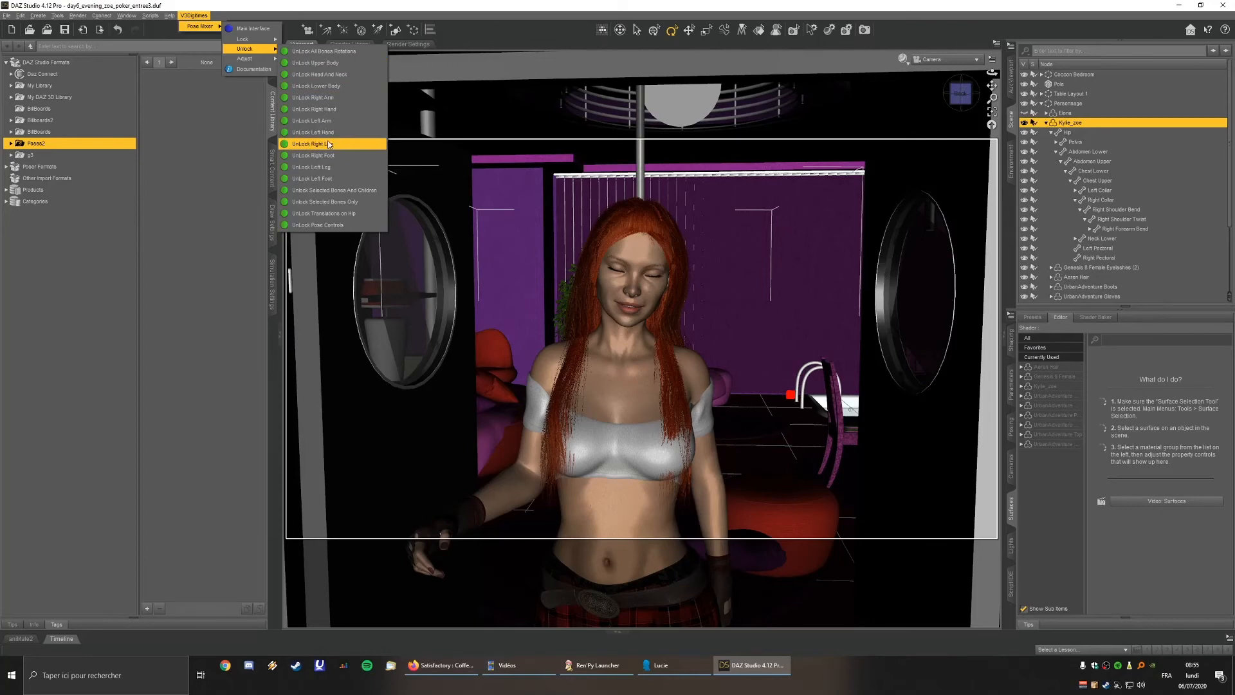
pyautogui.click(322, 98)
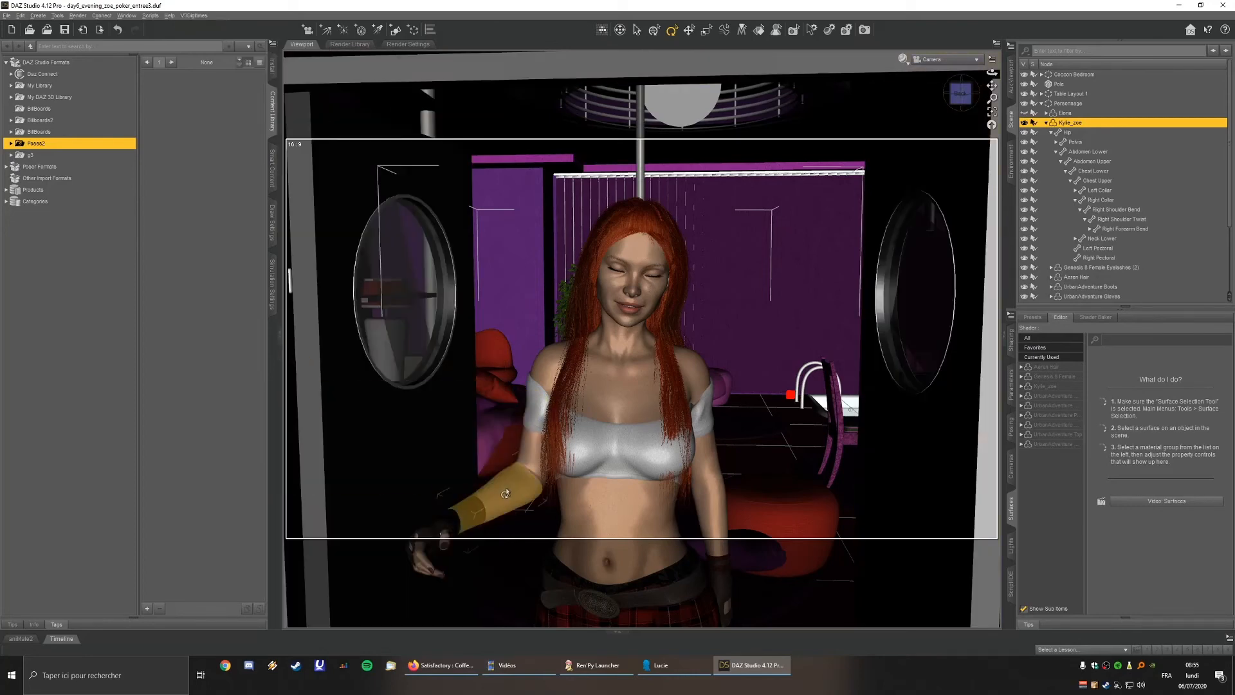
# Pull the unlocked right arm further outward and show the Pose Mixer lock options.
pyautogui.moveTo(473, 474); pyautogui.dragTo(469, 534)
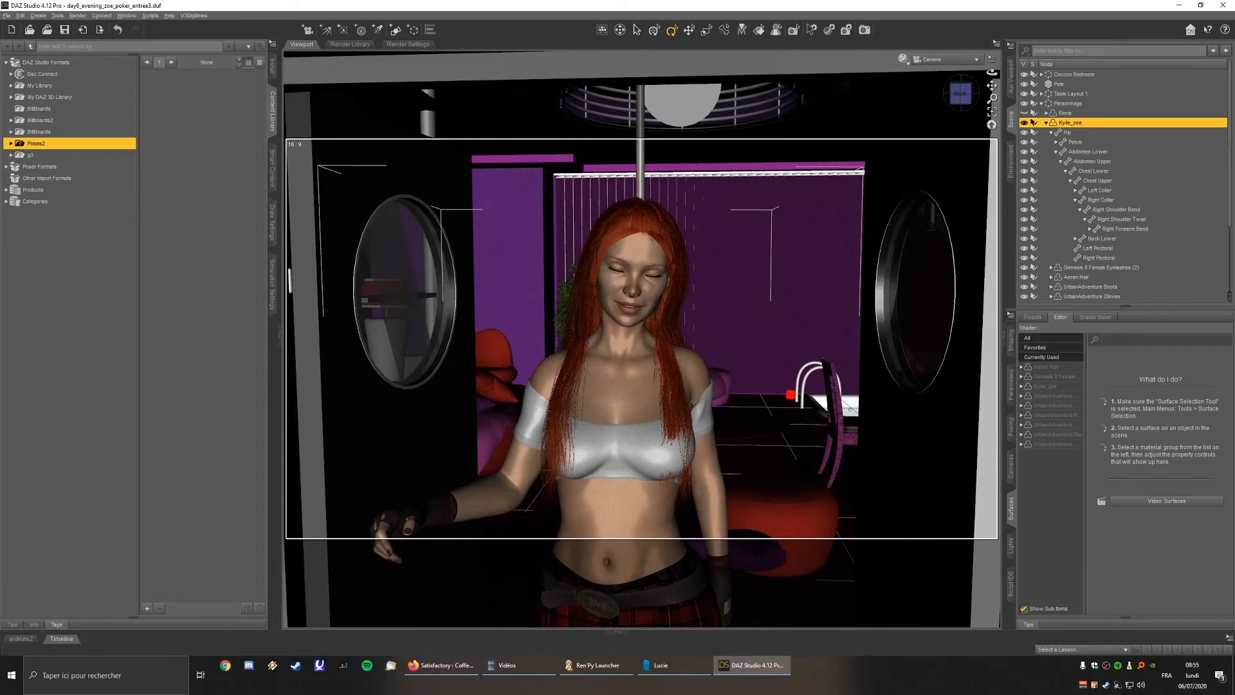
pyautogui.click(193, 16)
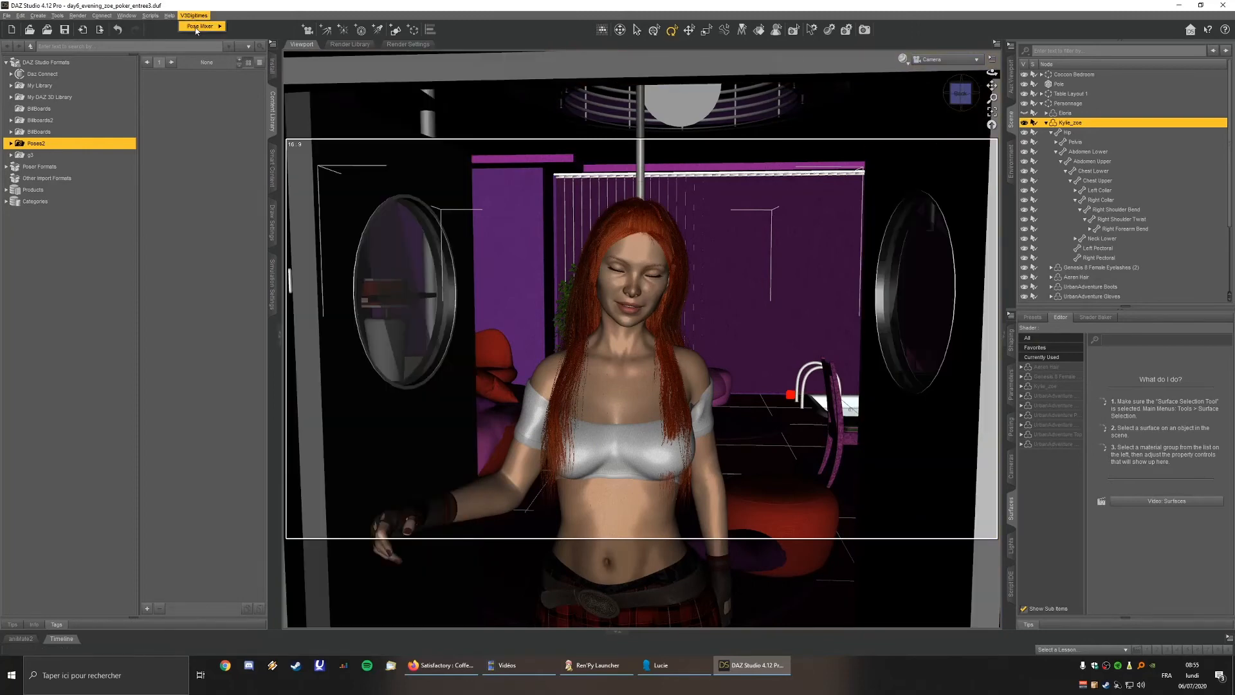
pyautogui.moveTo(201, 26)
pyautogui.moveTo(248, 39)
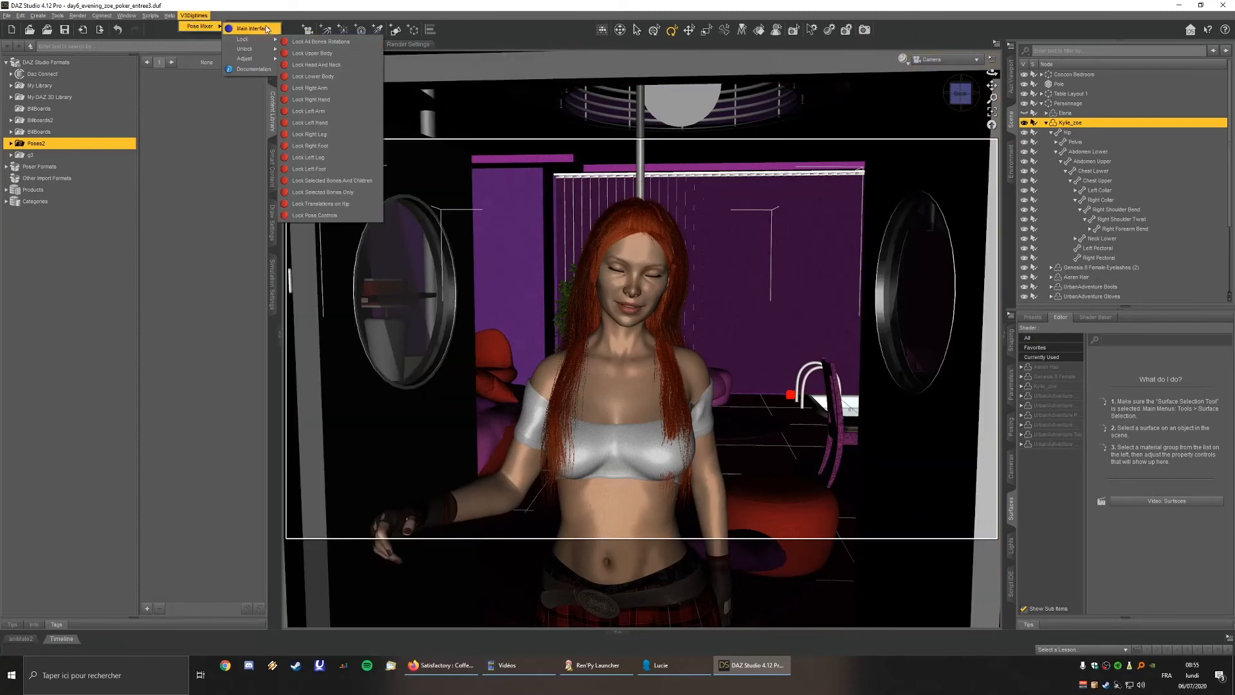
pyautogui.click(309, 52)
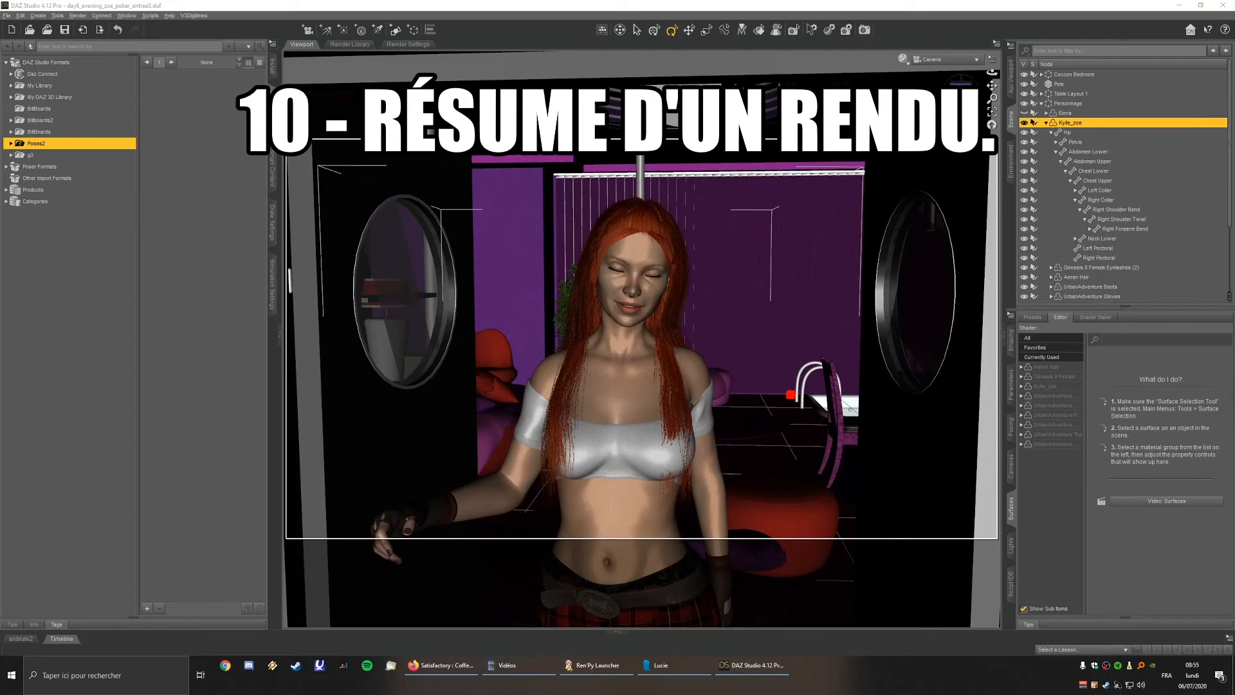
# Render the camera view of the red-haired character and stop the render before it completes.
pyautogui.click(865, 29)
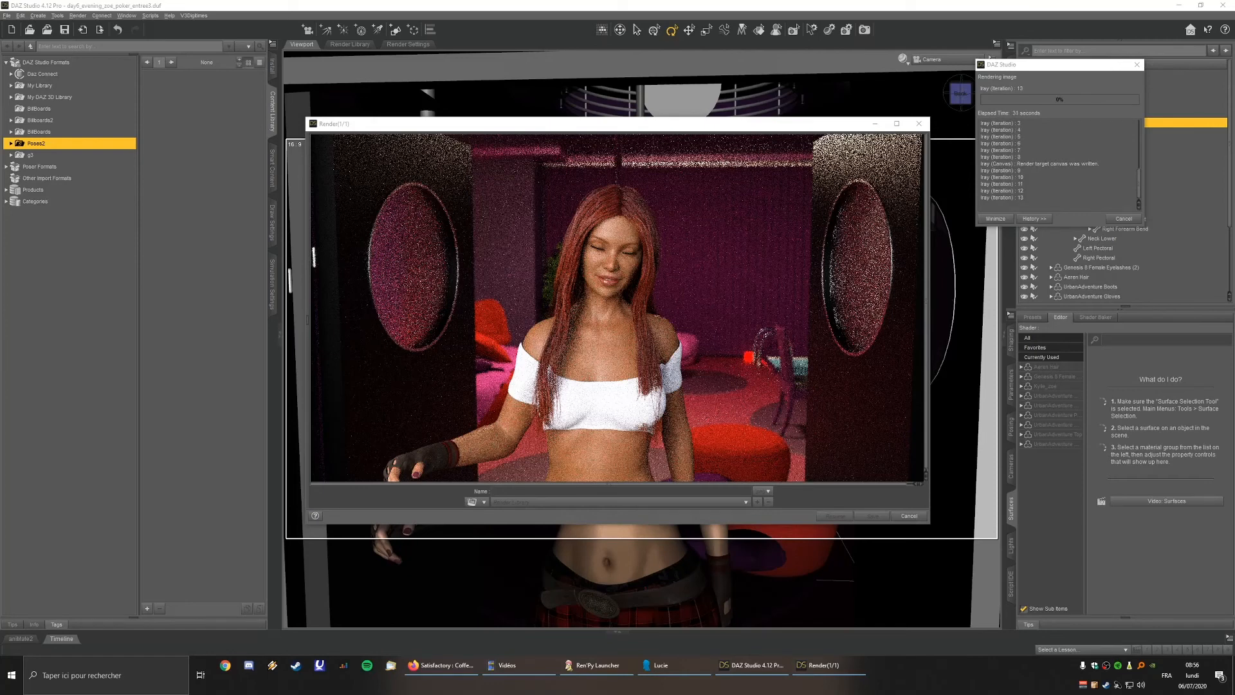
pyautogui.click(1126, 220)
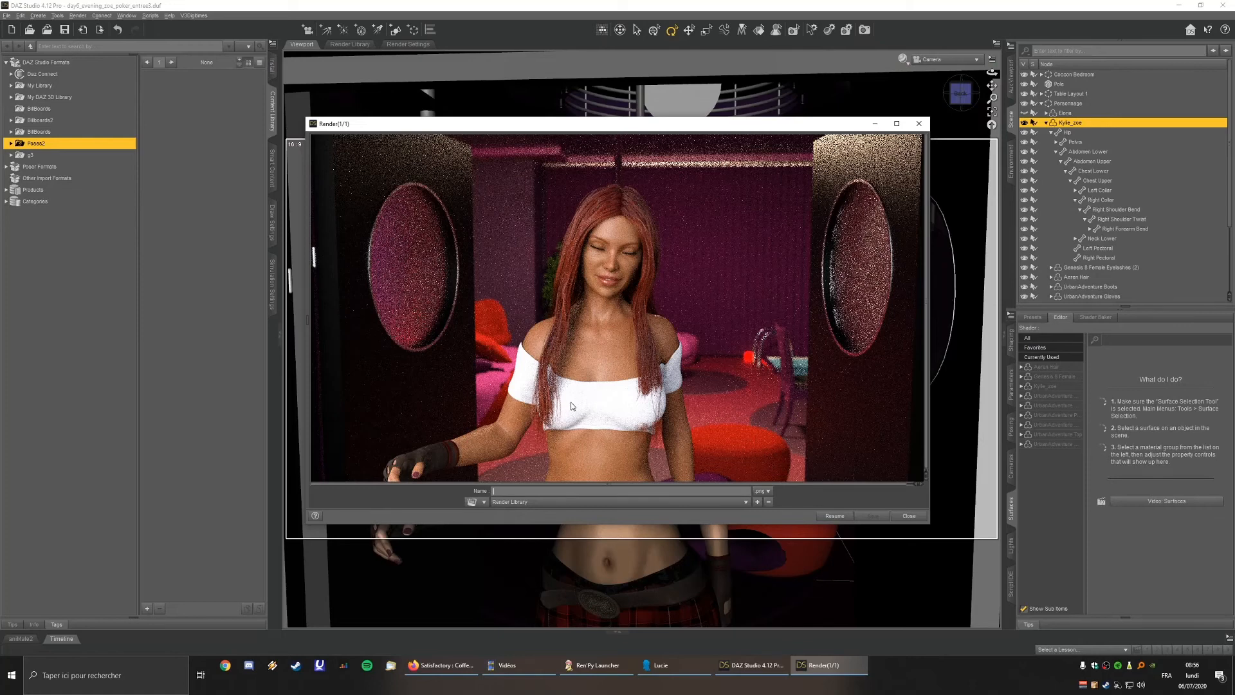
# Resume the stopped render of the red-haired character.
pyautogui.click(835, 515)
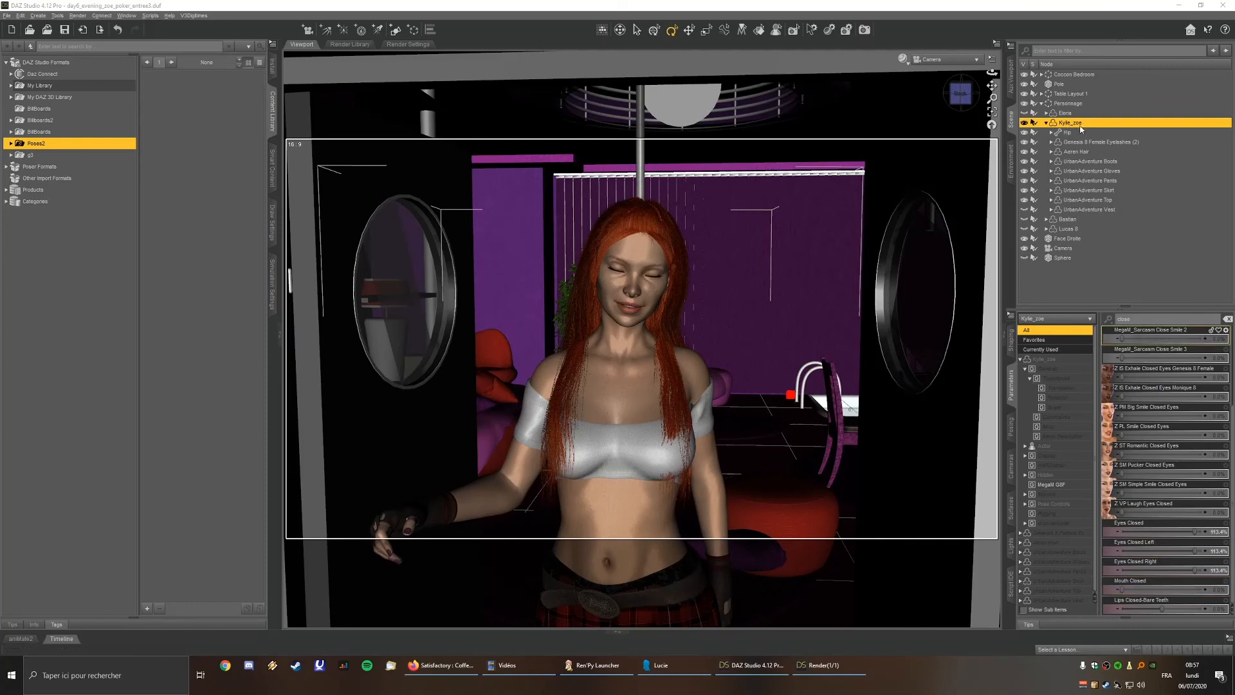
# Open the red-haired character's eyes by setting Eyes Closed to 0% and leave the Smile Closed Eyes expression at 0%.
pyautogui.scroll(1, 1132, 335)
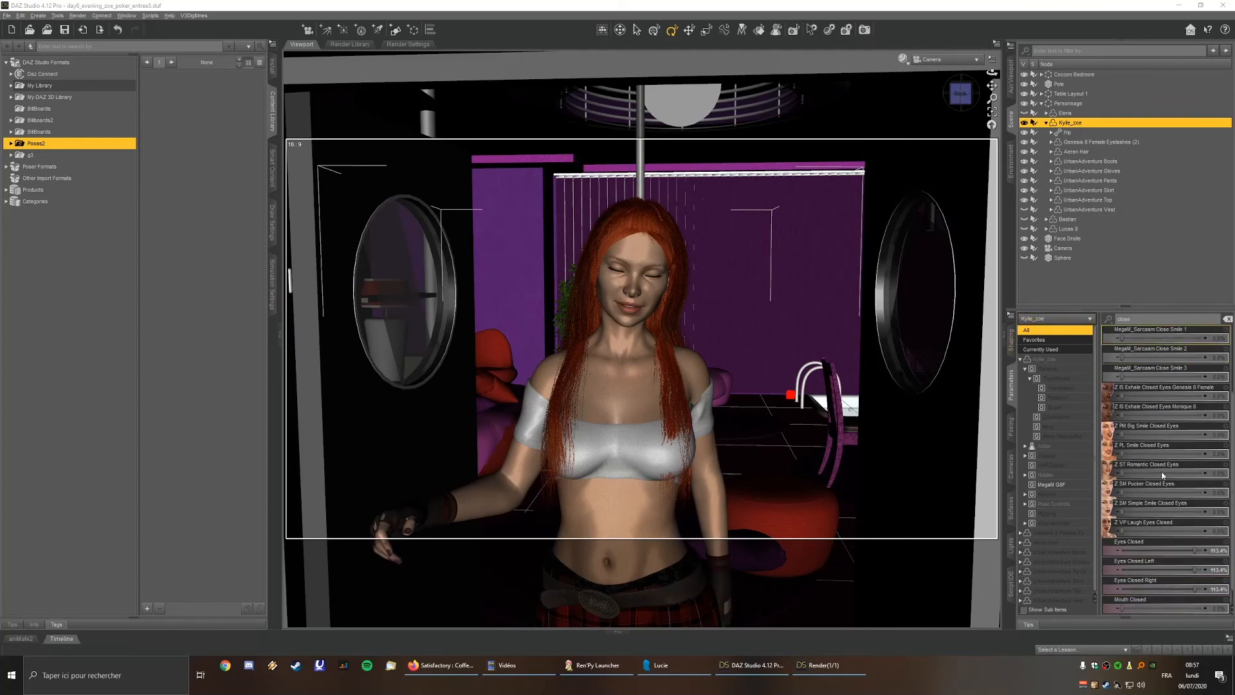
pyautogui.moveTo(1195, 552); pyautogui.dragTo(1121, 551)
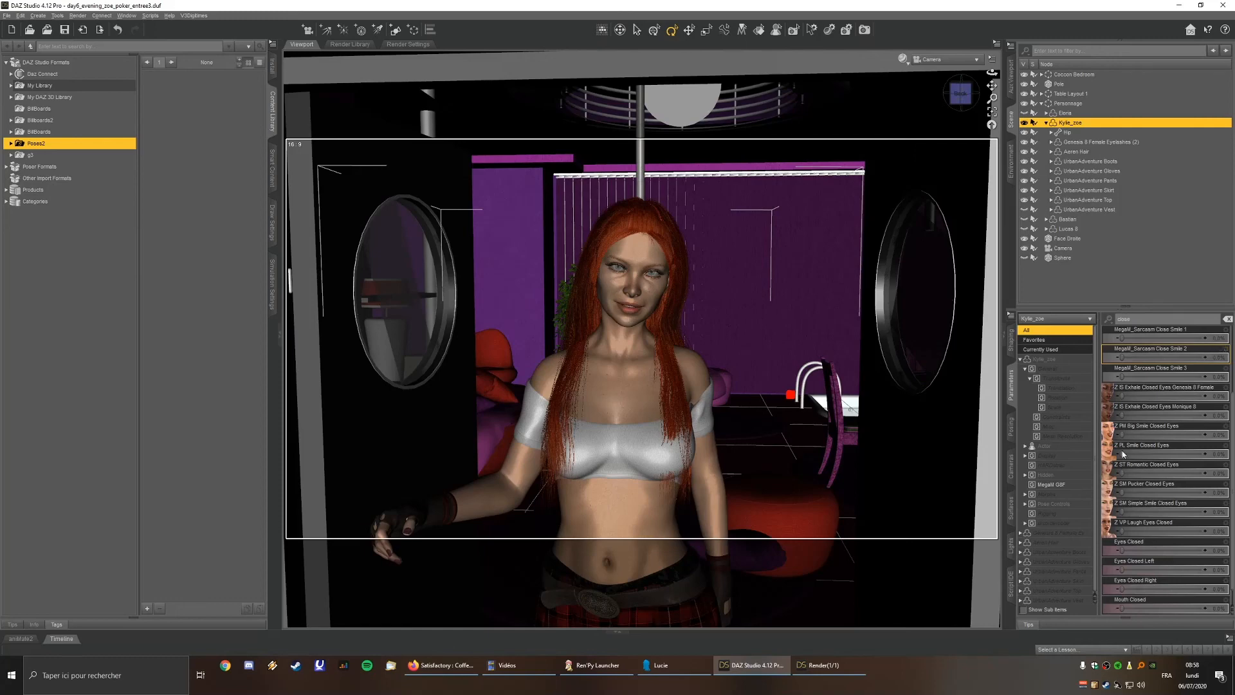
pyautogui.moveTo(1133, 456)
pyautogui.mouseDown()
pyautogui.moveTo(1142, 455)
pyautogui.moveTo(1120, 462)
pyautogui.mouseUp()
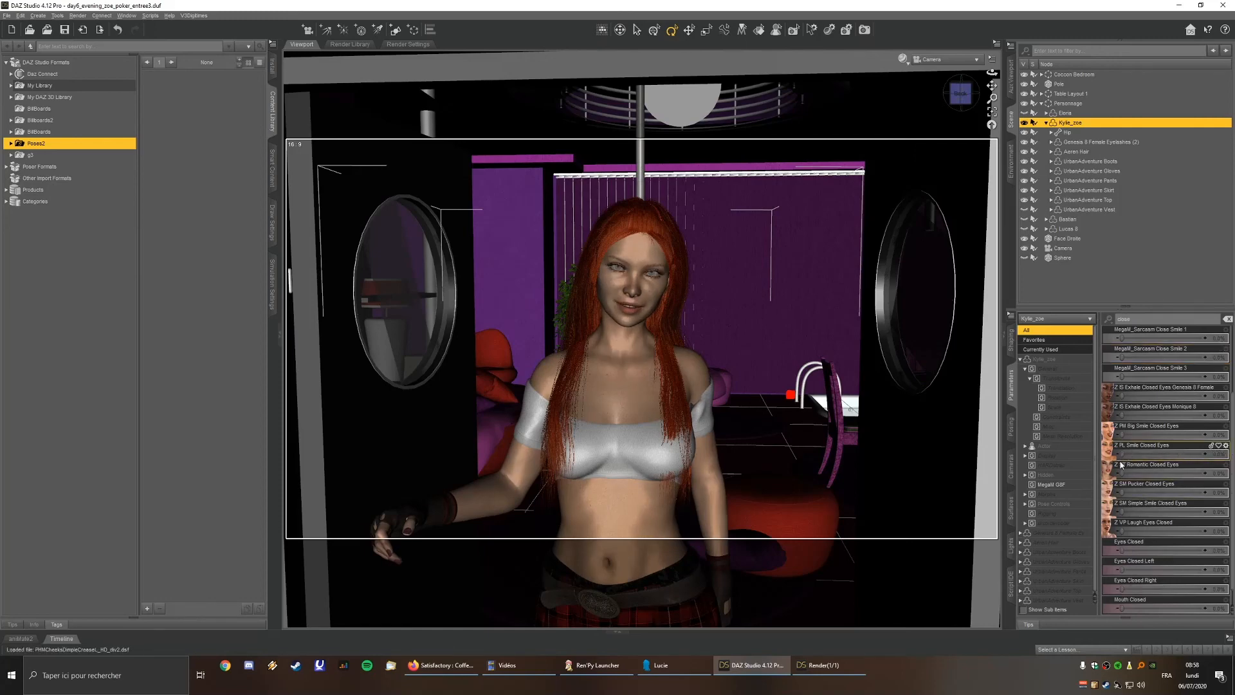
pyautogui.scroll(-1, 1141, 430)
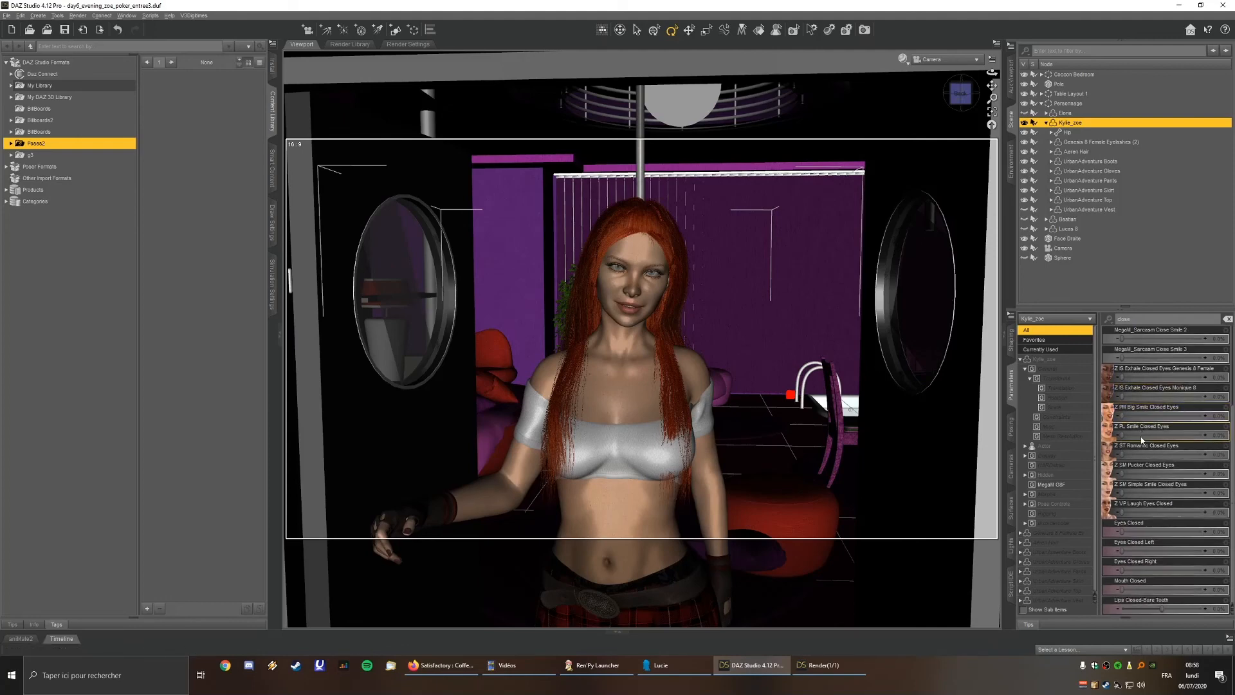
pyautogui.scroll(7, 1144, 434)
# Replace the parameter filter with "angry" and raise the red-haired character's Angry Stare expression most of the way.
pyautogui.click(1227, 322)
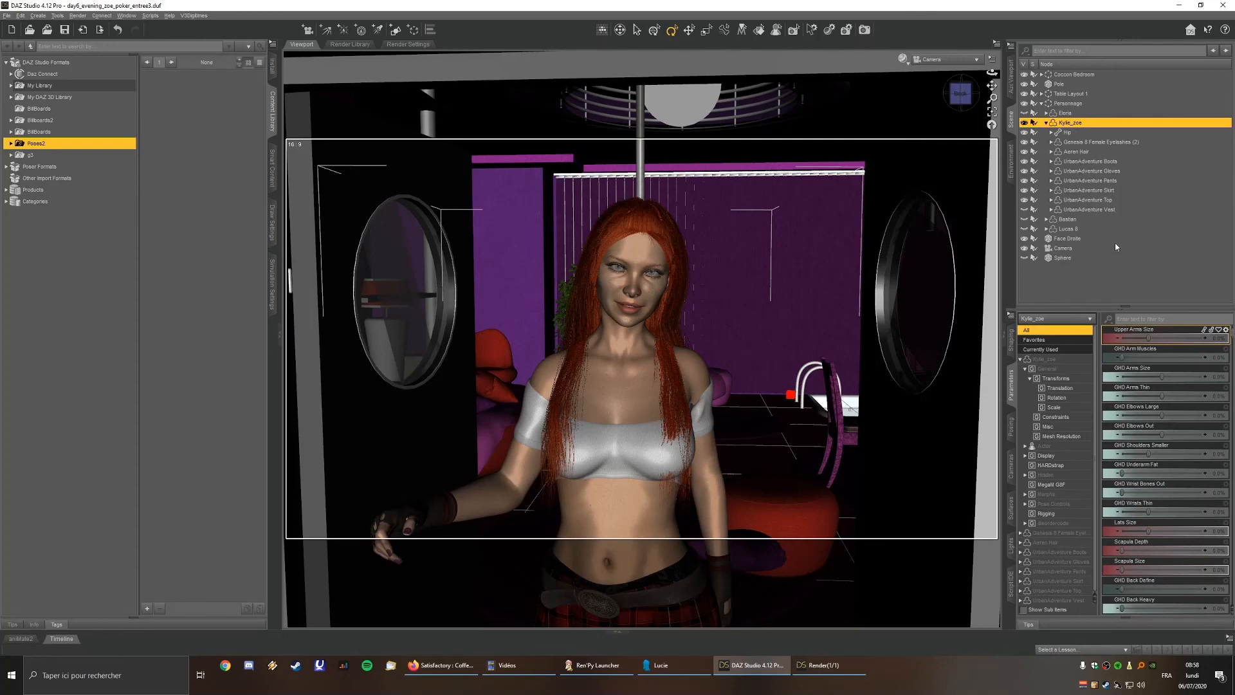
pyautogui.scroll(-10, 1141, 504)
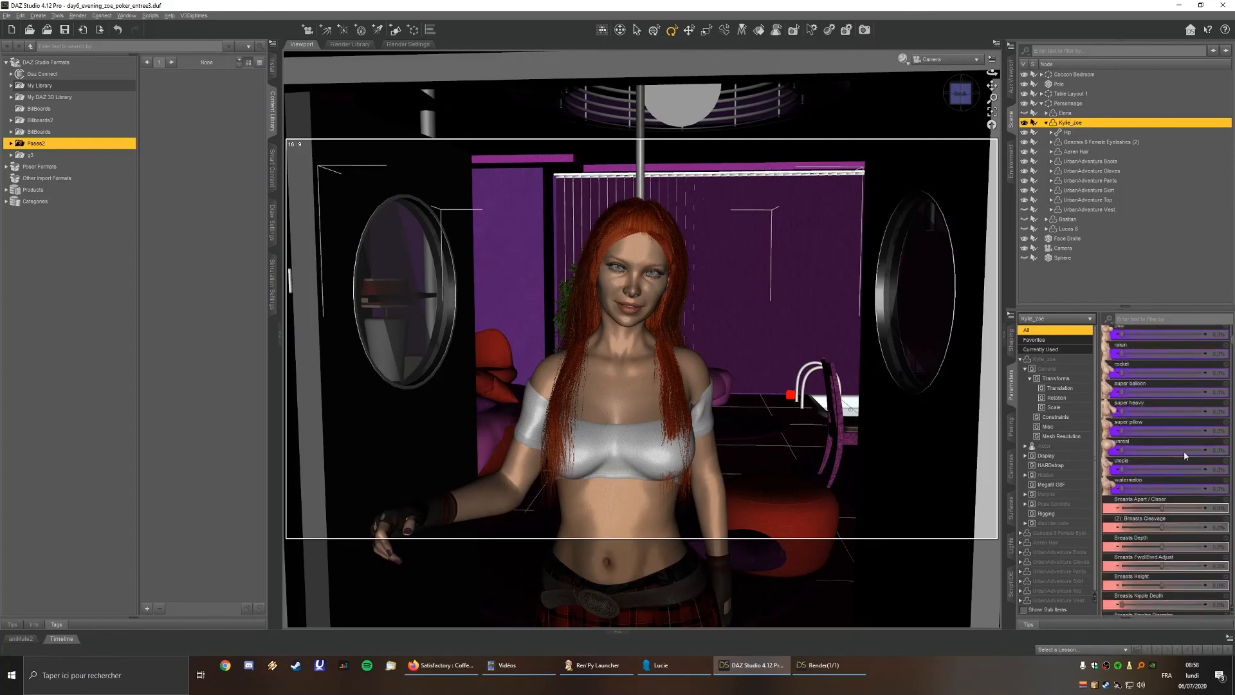
pyautogui.scroll(-5, 1183, 451)
pyautogui.scroll(-5, 1171, 418)
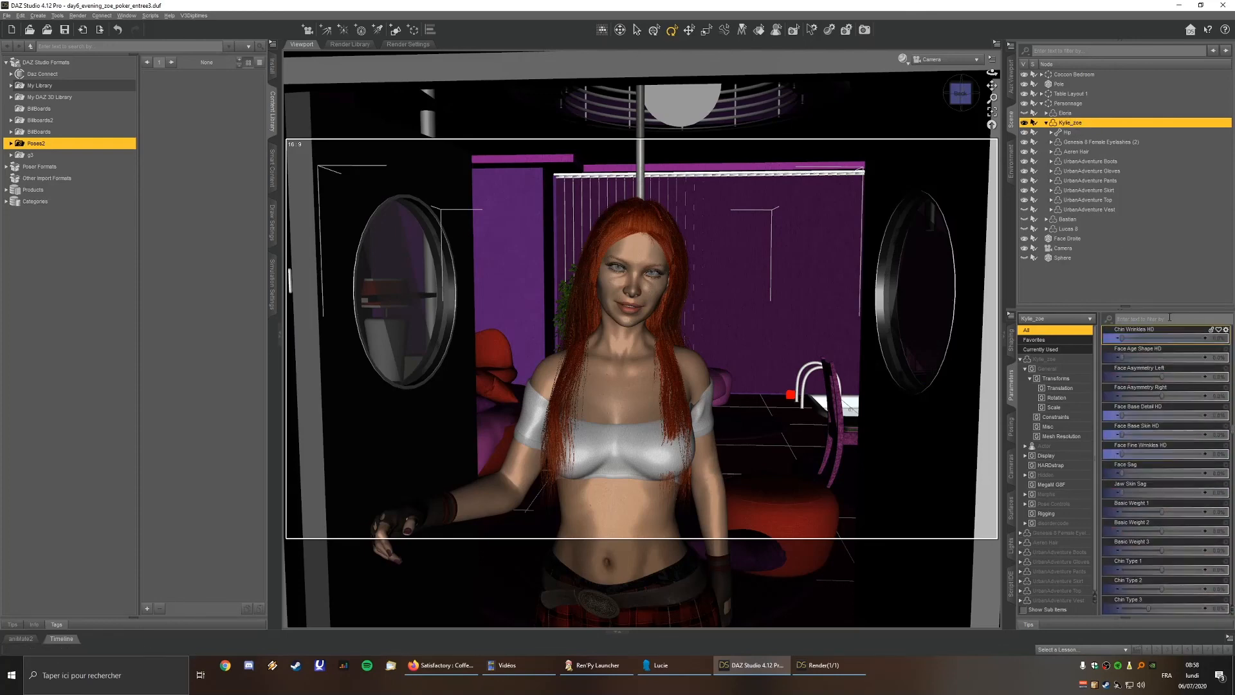
pyautogui.click(1169, 317)
pyautogui.write('angry')
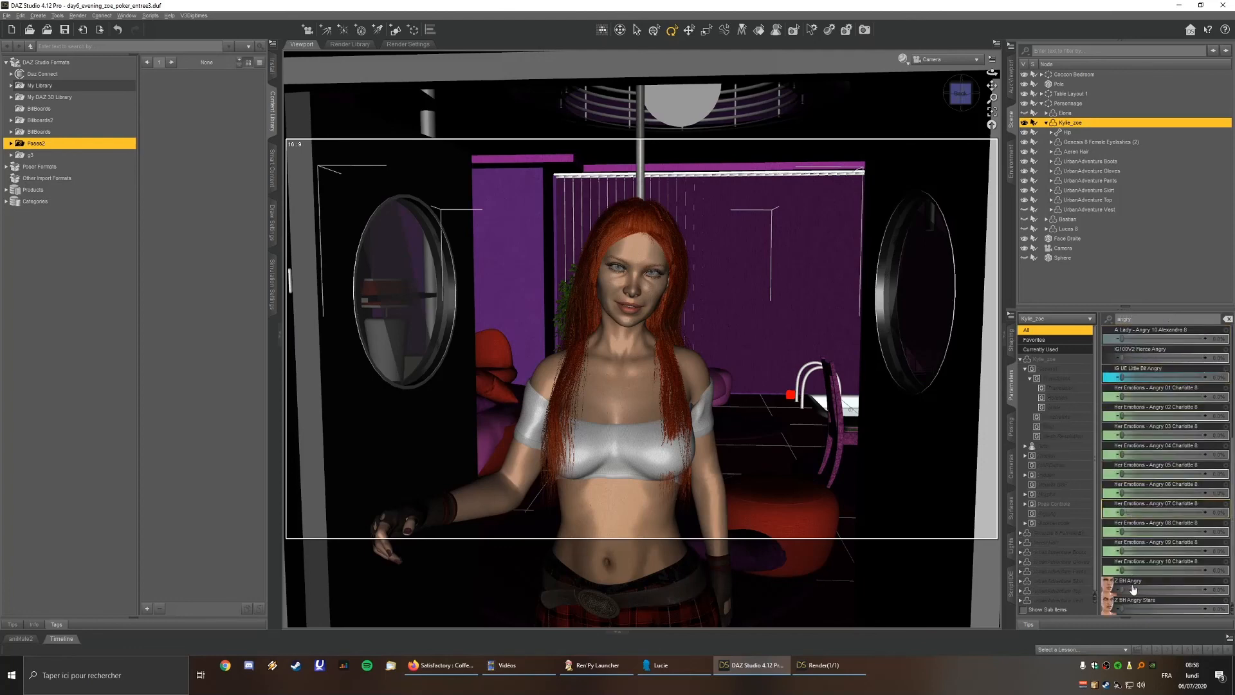
pyautogui.moveTo(1127, 591); pyautogui.dragTo(1192, 607)
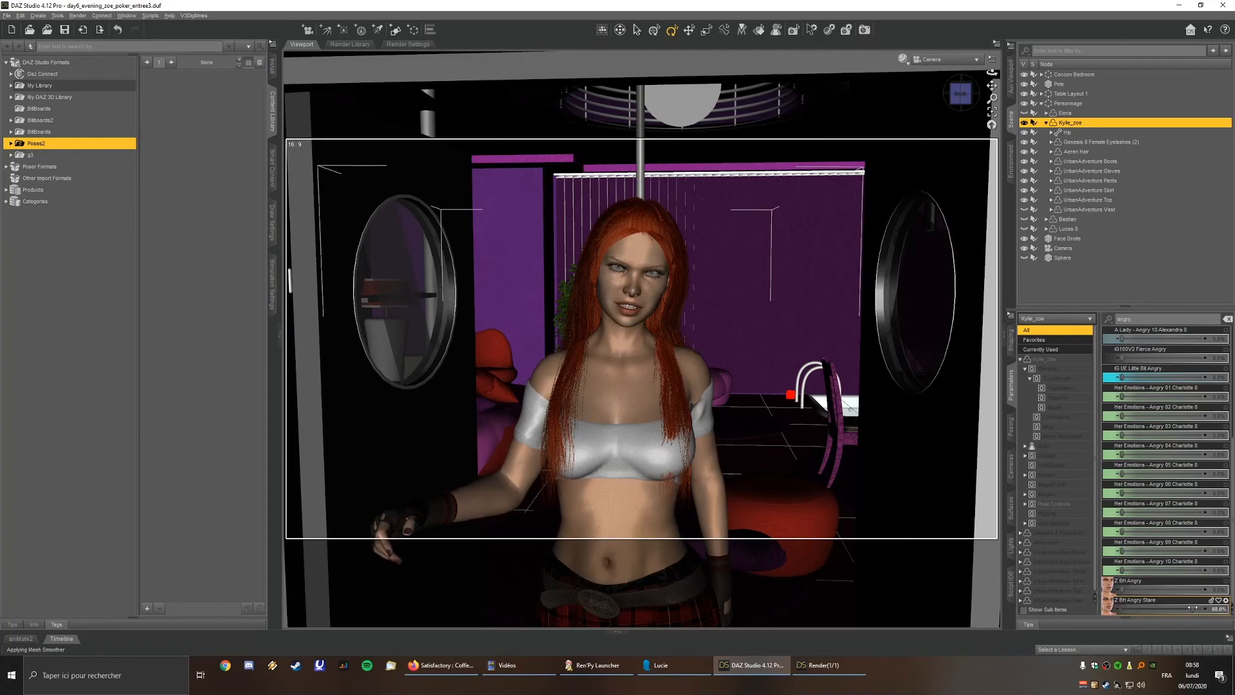